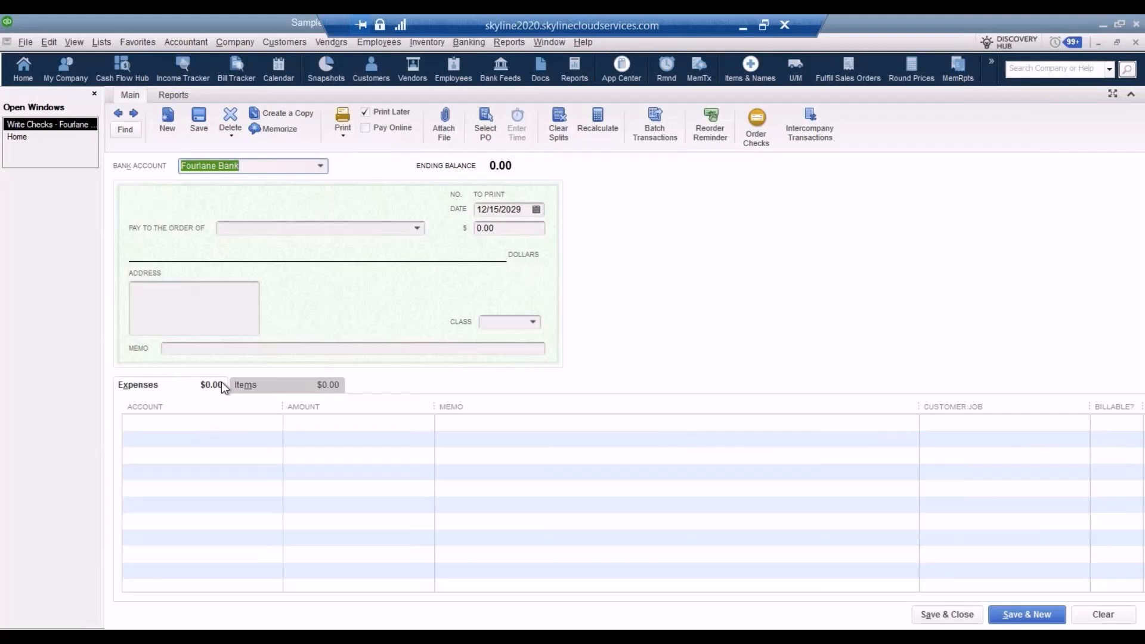
Review the blank check's item lines, expense lines and list of expense accounts, and close the check without entering anything
click(269, 390)
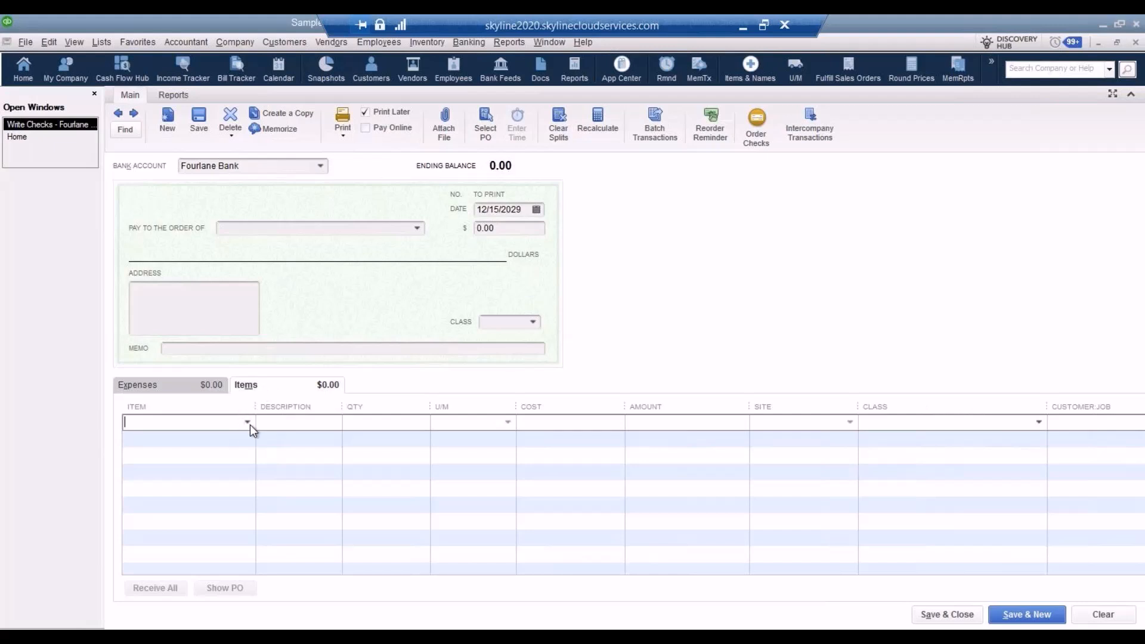
click(188, 385)
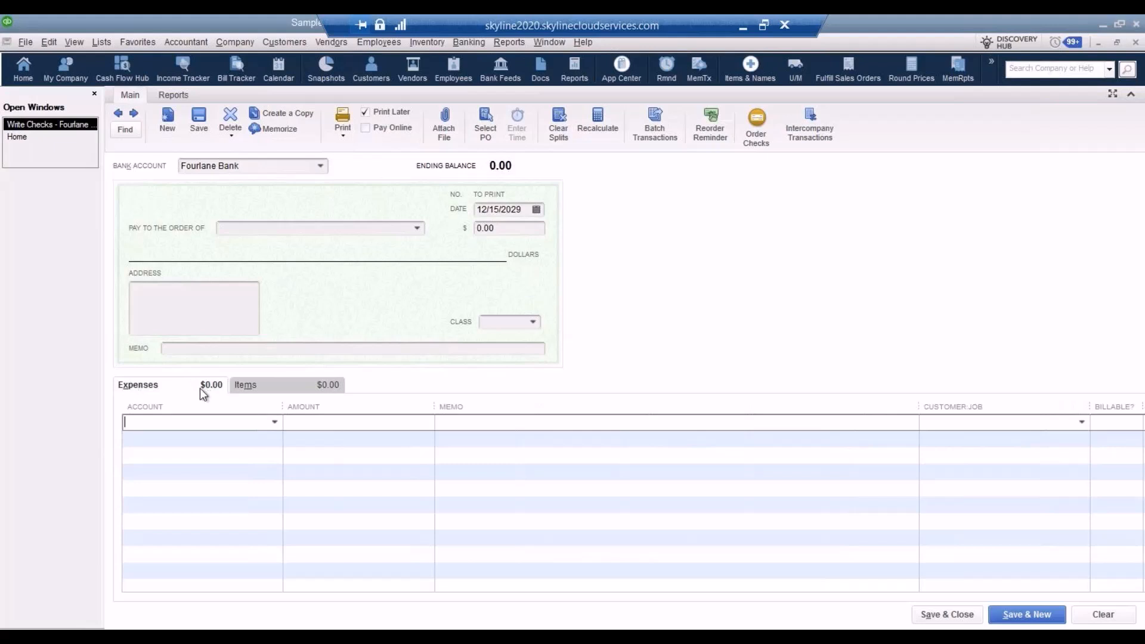
click(275, 423)
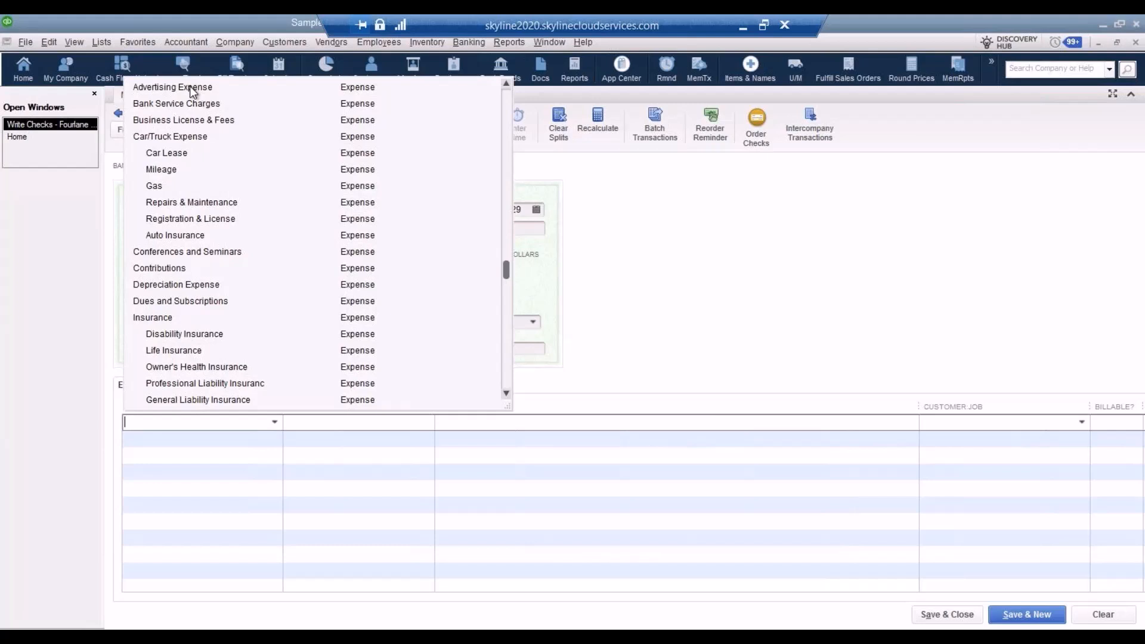
click(700, 226)
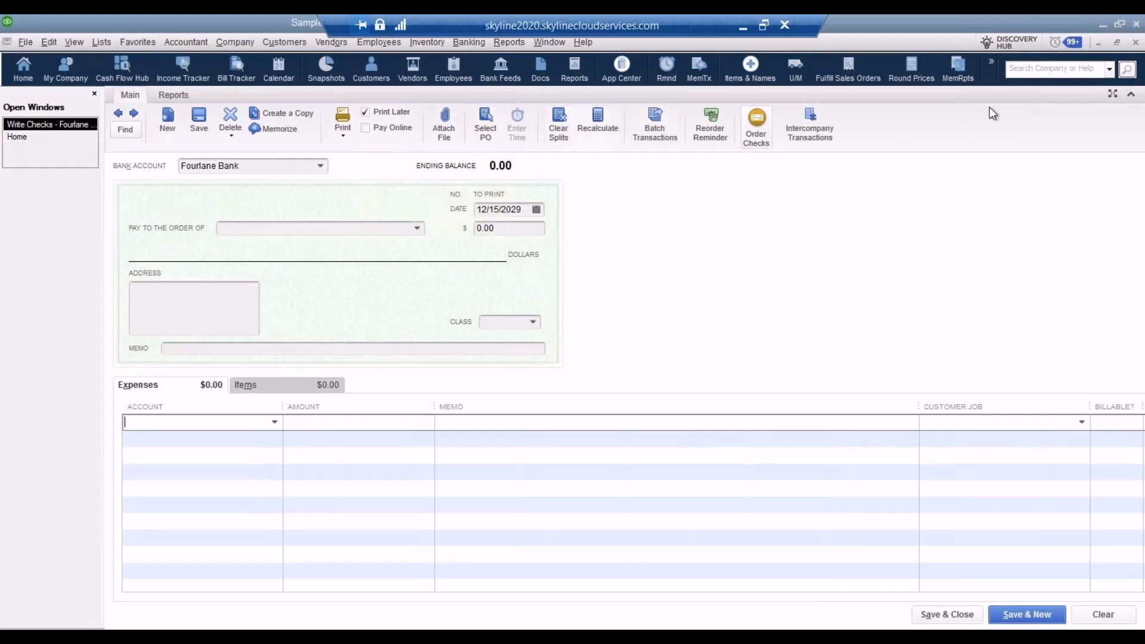
click(1136, 43)
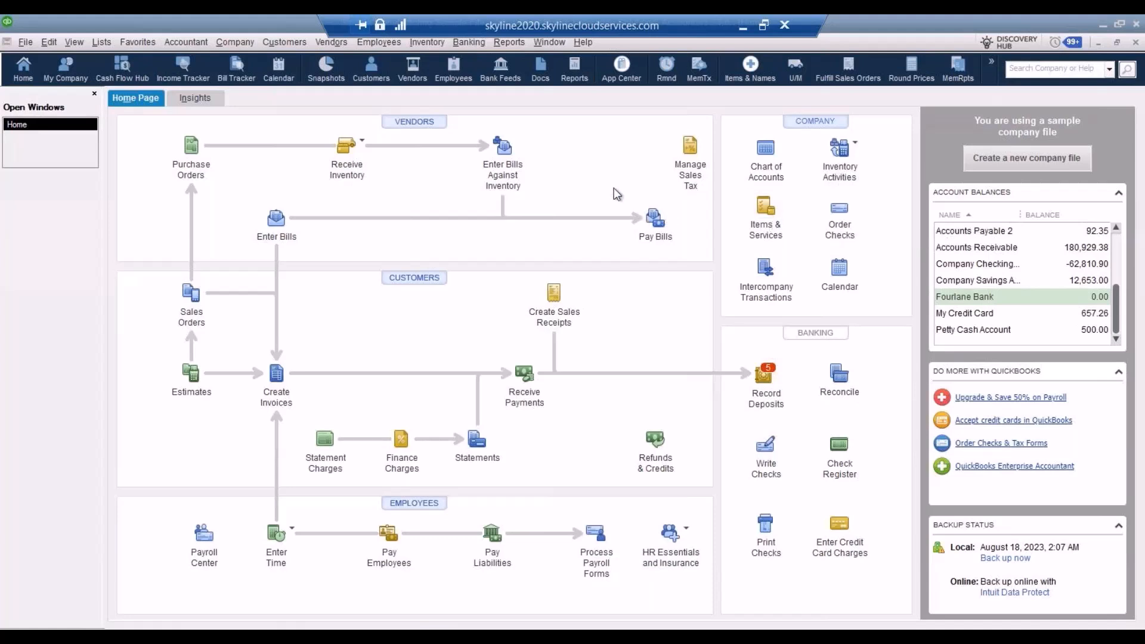
Open a new bank deposit, review the customer payments waiting for deposit, and close it without selecting any
click(463, 48)
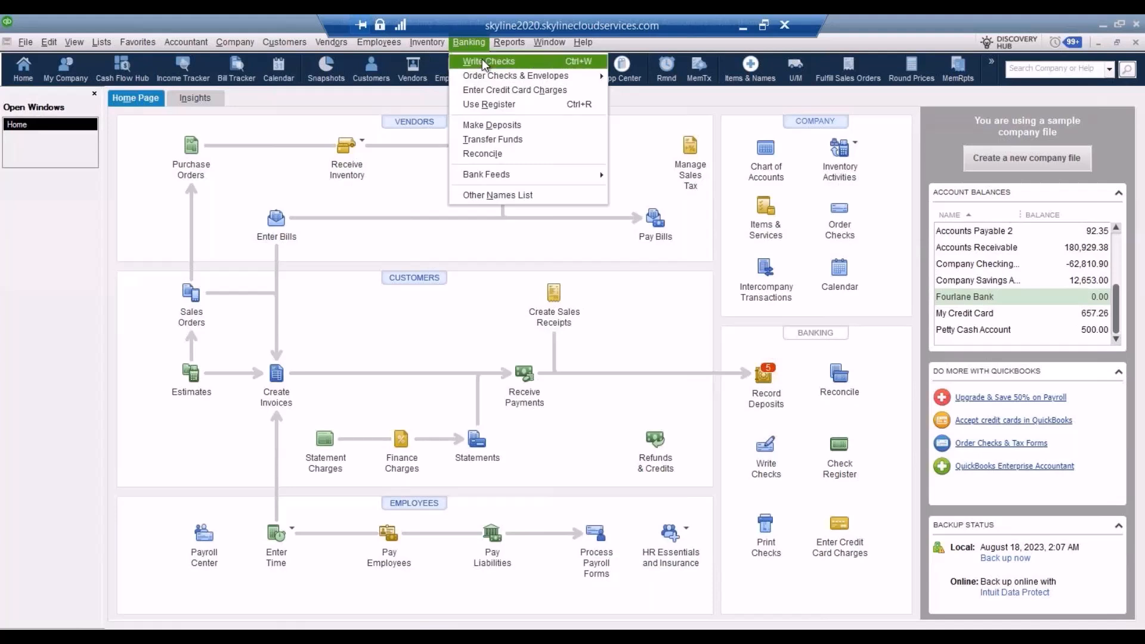
click(499, 123)
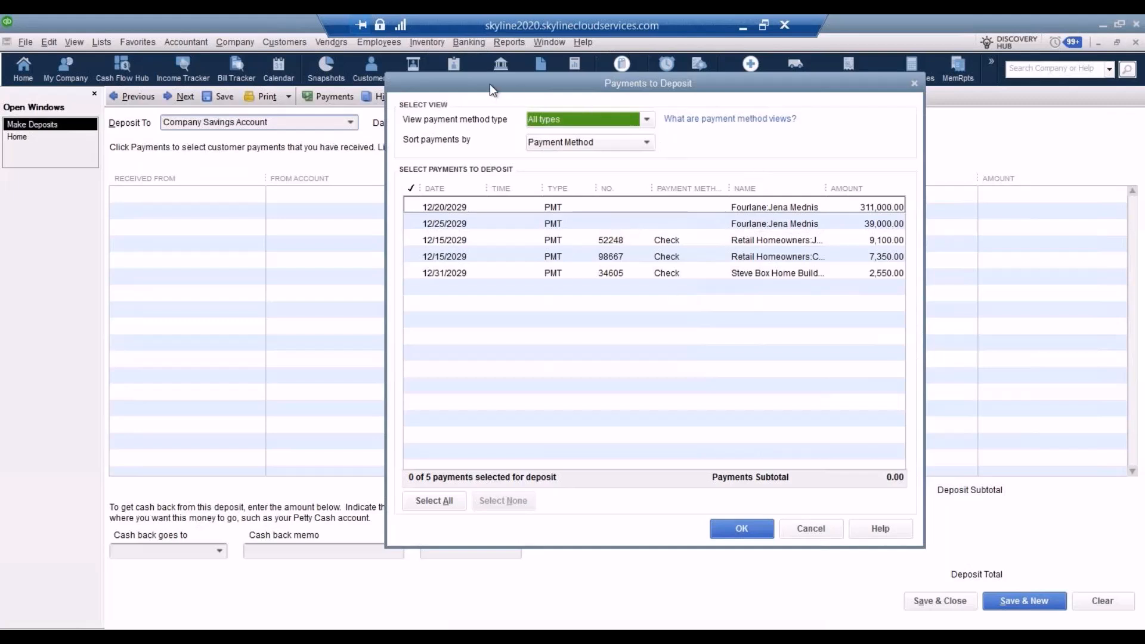
click(915, 83)
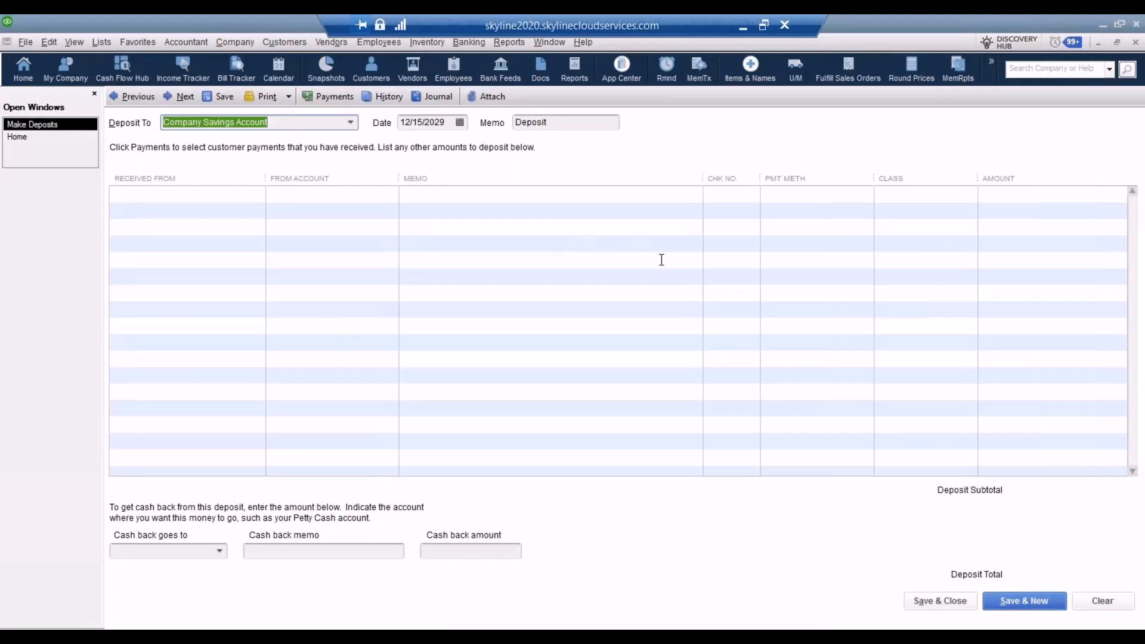
click(1135, 44)
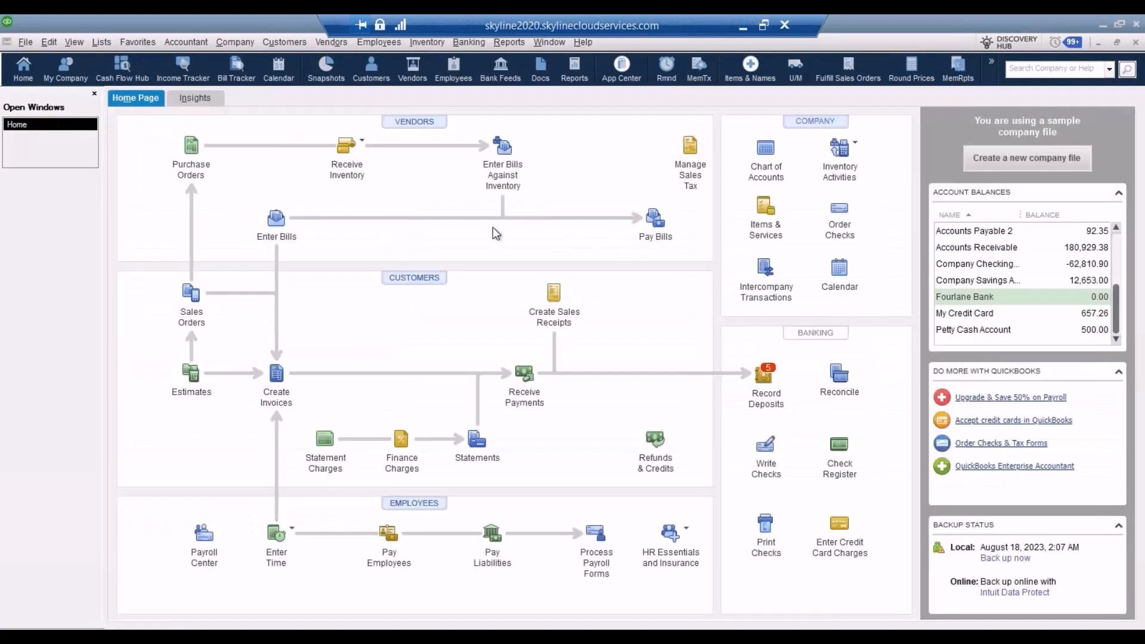
click(231, 41)
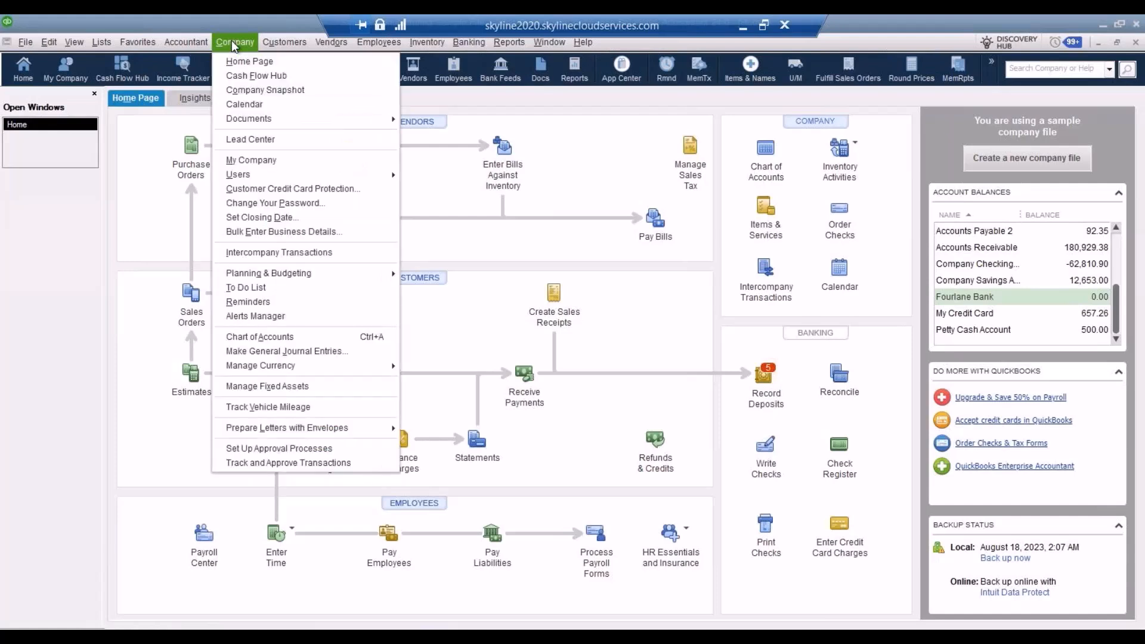
click(305, 348)
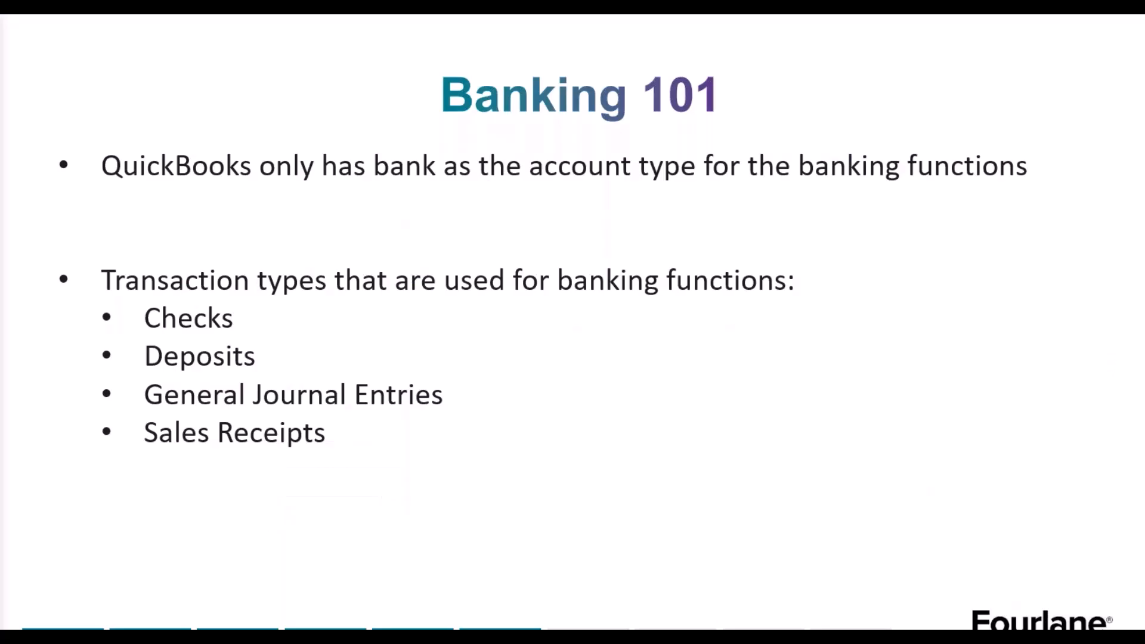
key(Right)
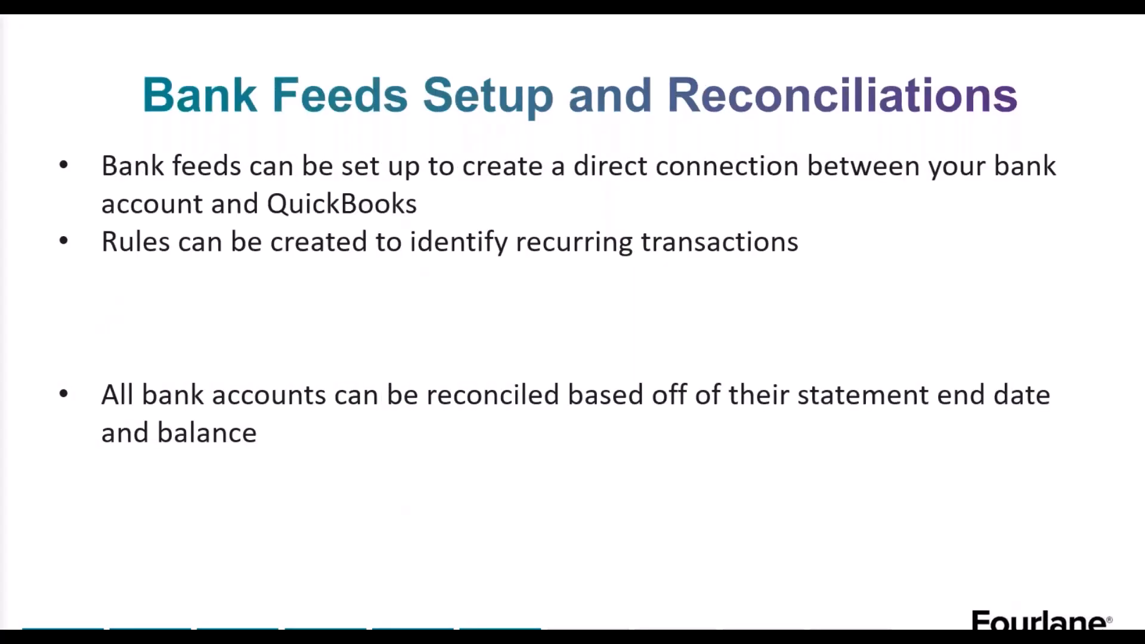
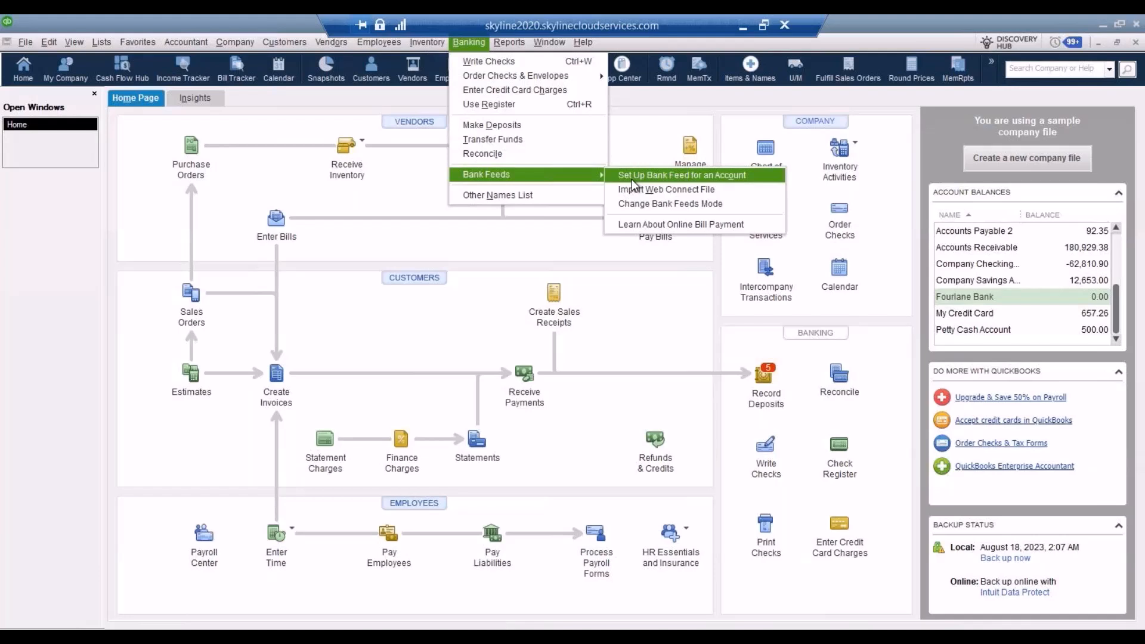
click(74, 42)
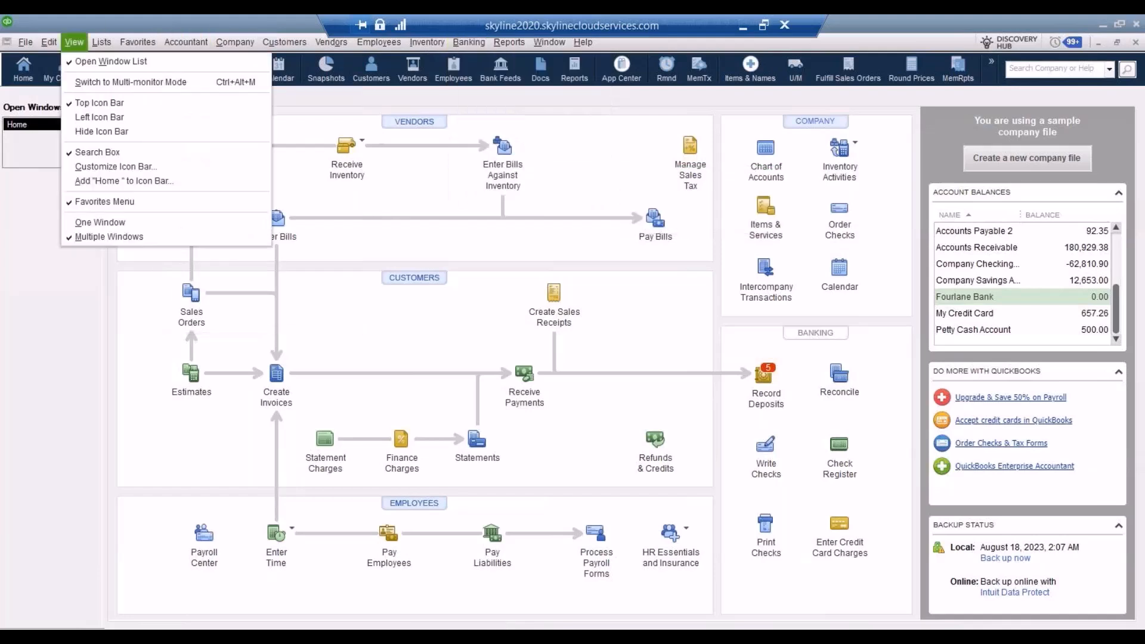
click(67, 316)
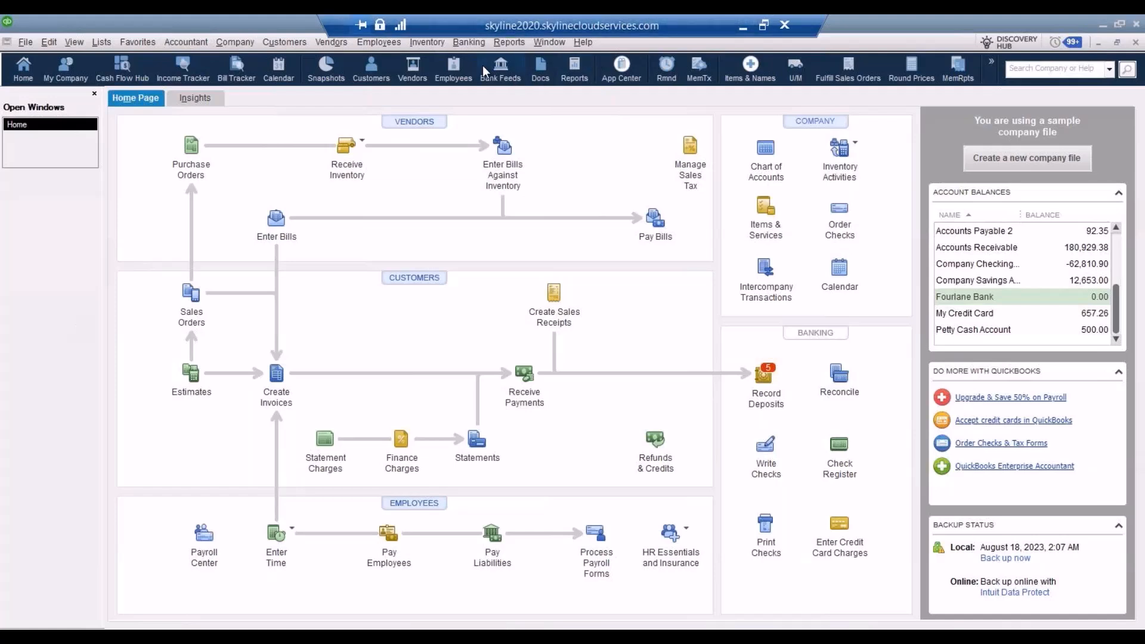
click(470, 42)
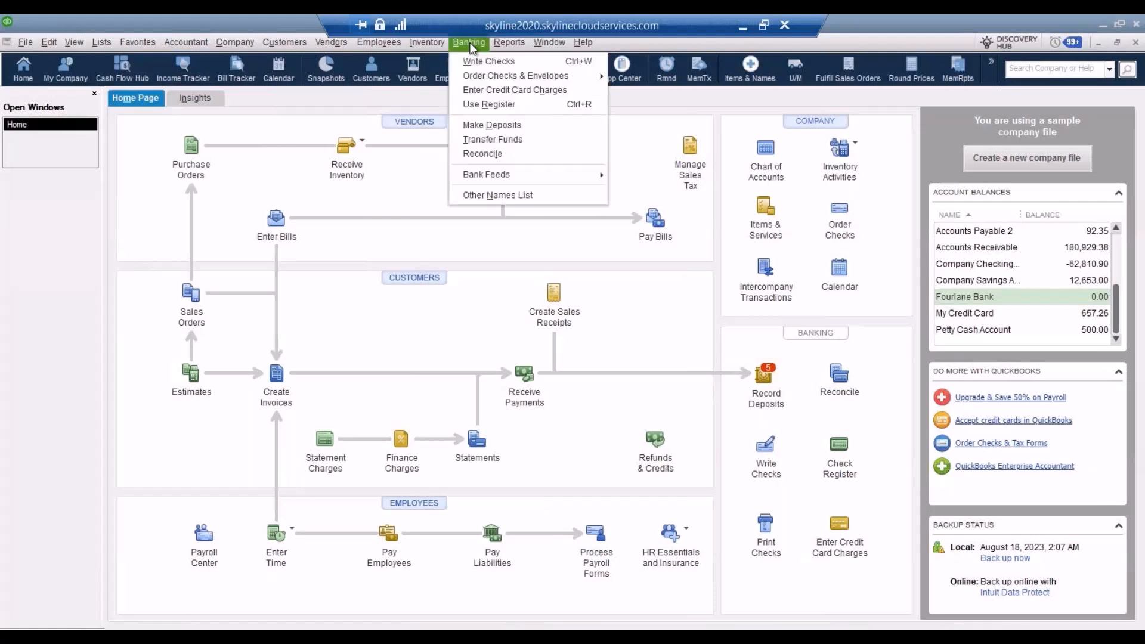
mouse_move(492, 177)
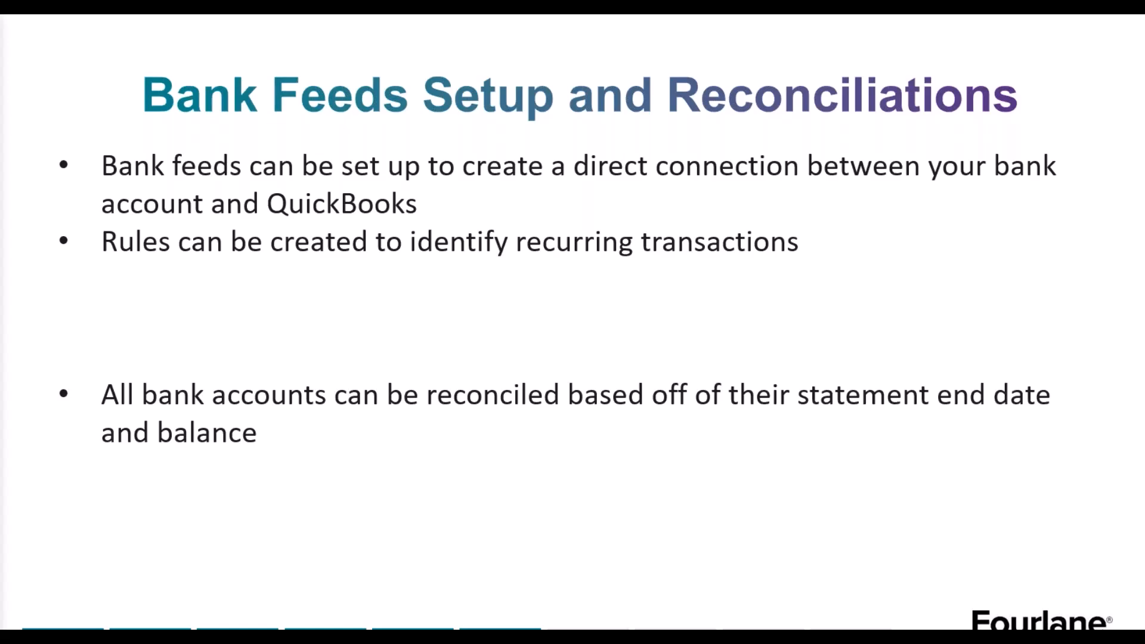
Begin reconciling the Company Checking Account for the 11/30/2029 statement with an ending balance of 500.00
key(alt+Tab)
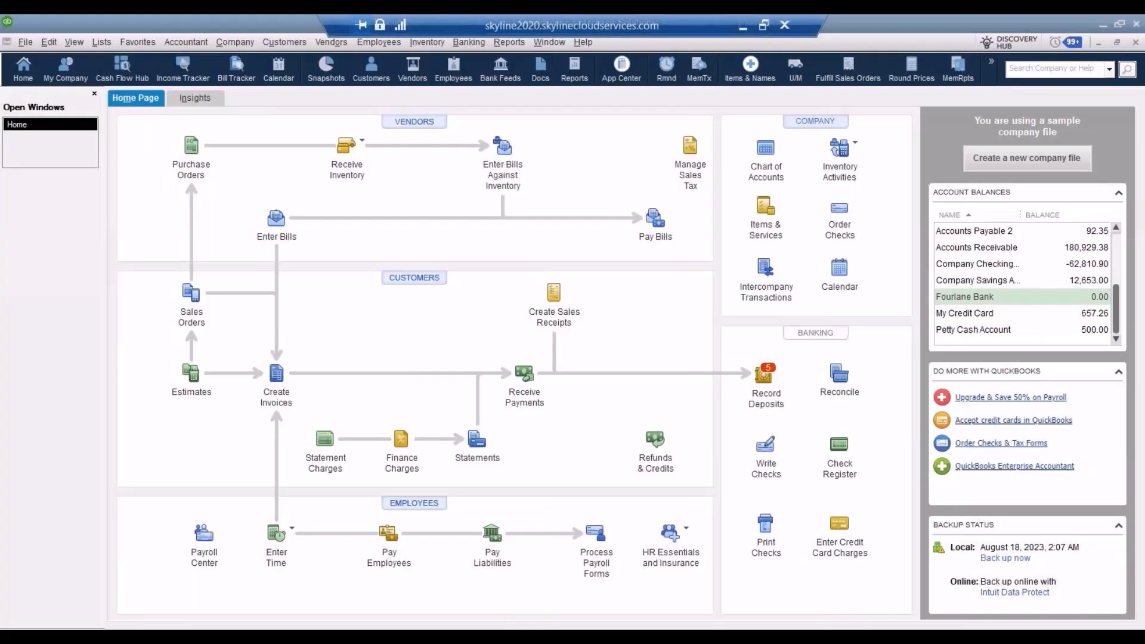
click(471, 44)
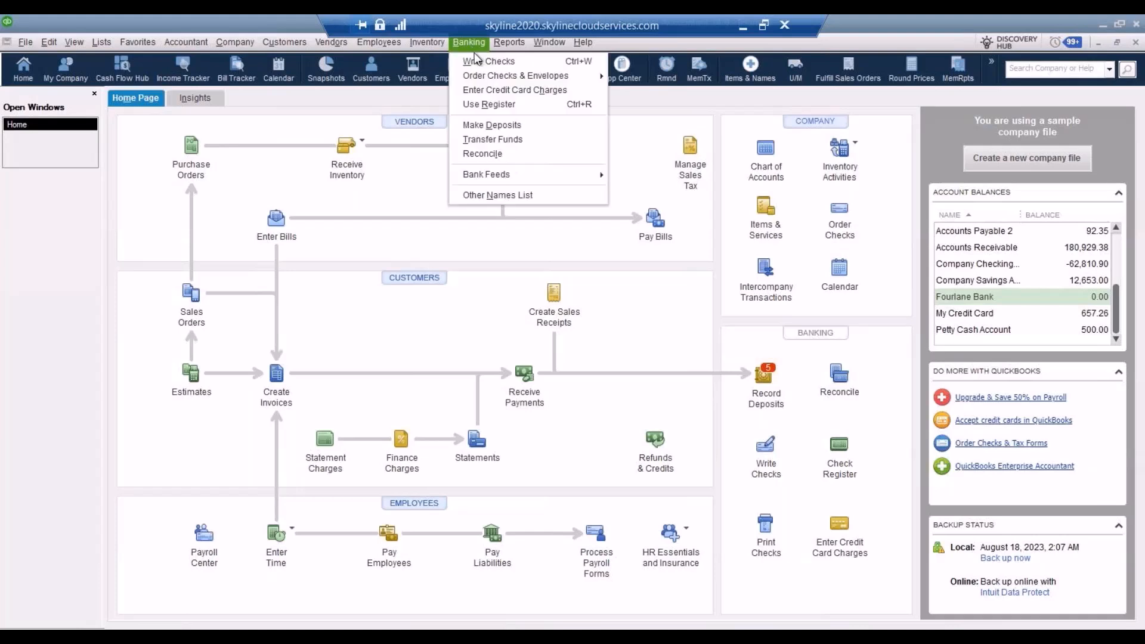
click(493, 156)
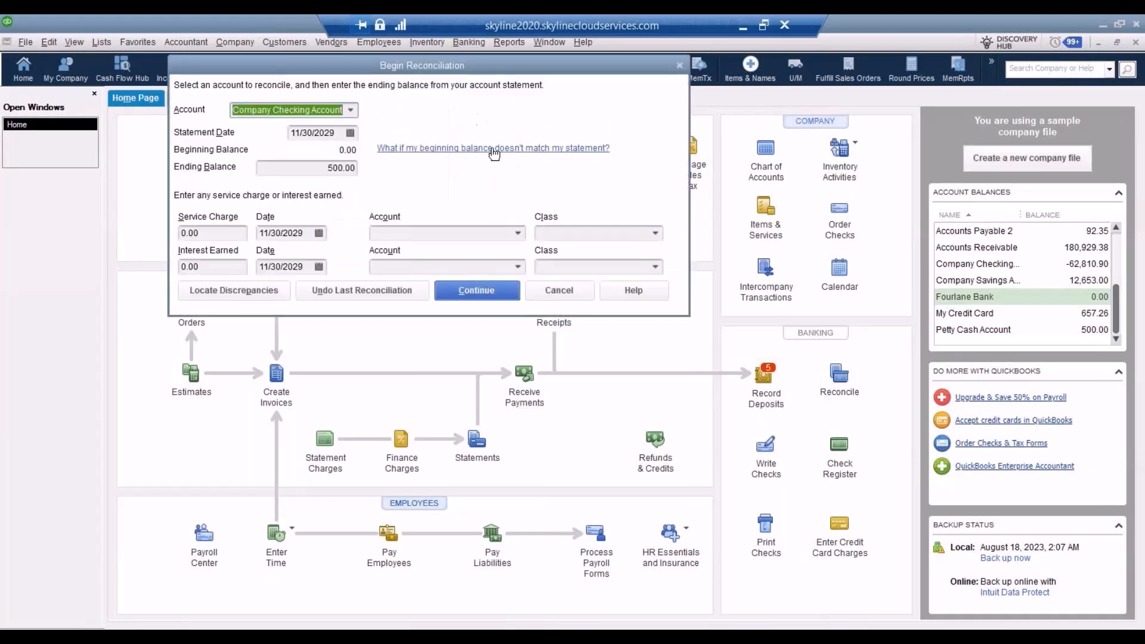
click(353, 111)
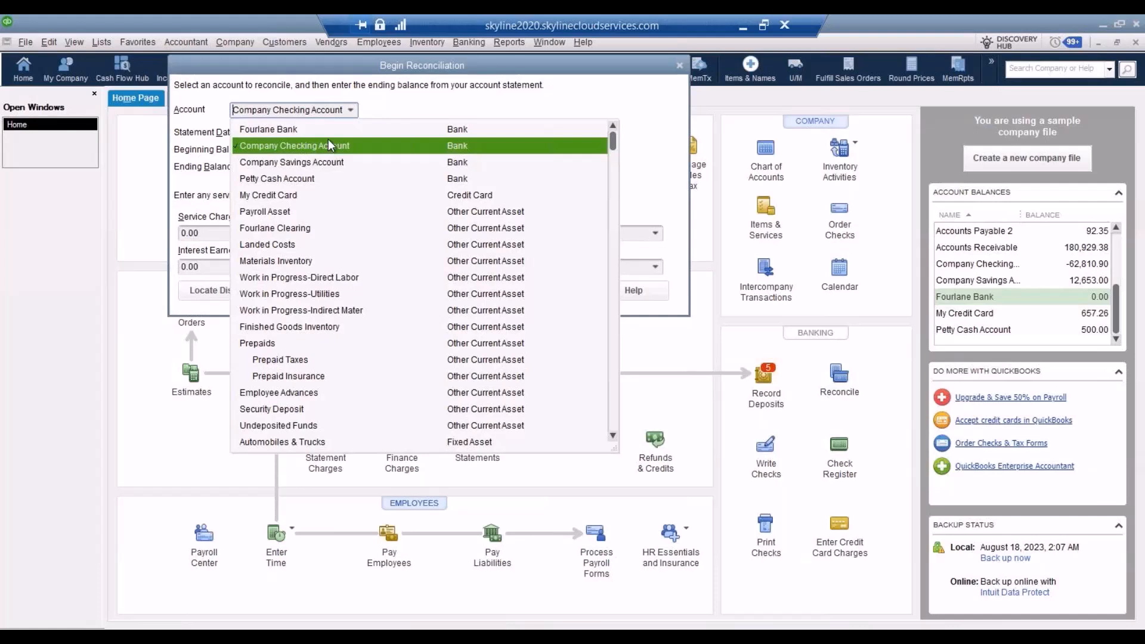
click(289, 145)
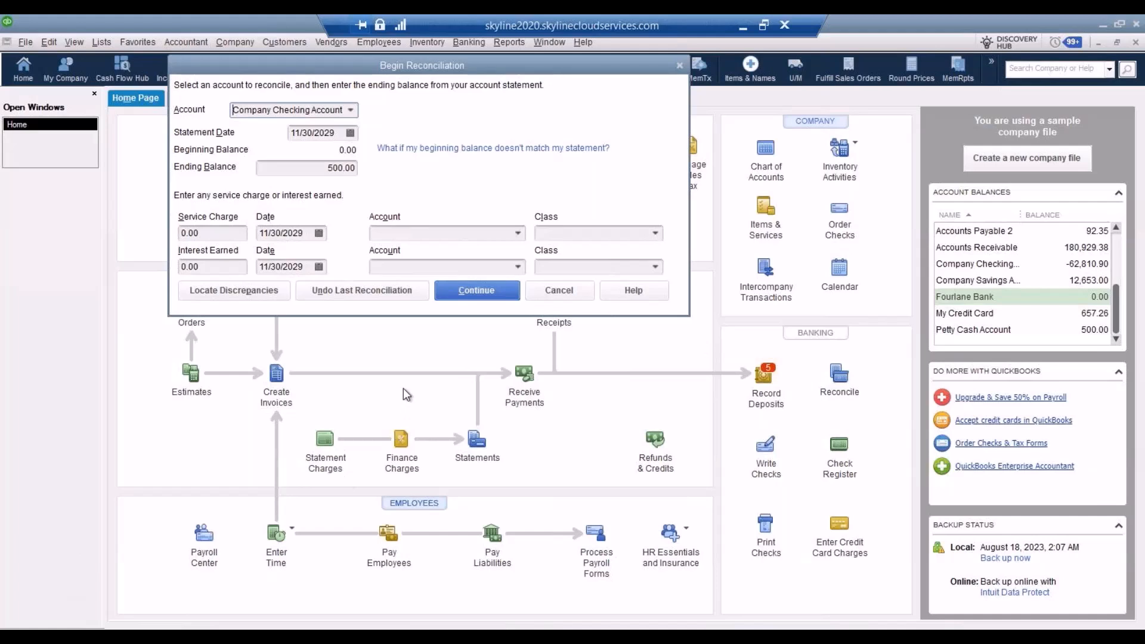
double_click(325, 168)
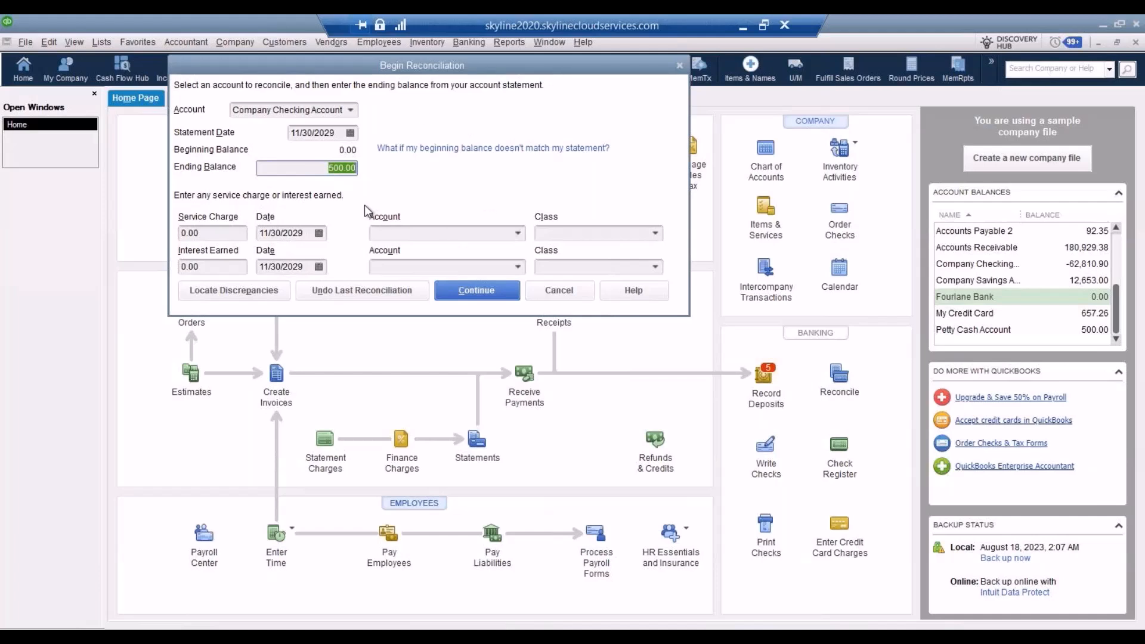
click(480, 292)
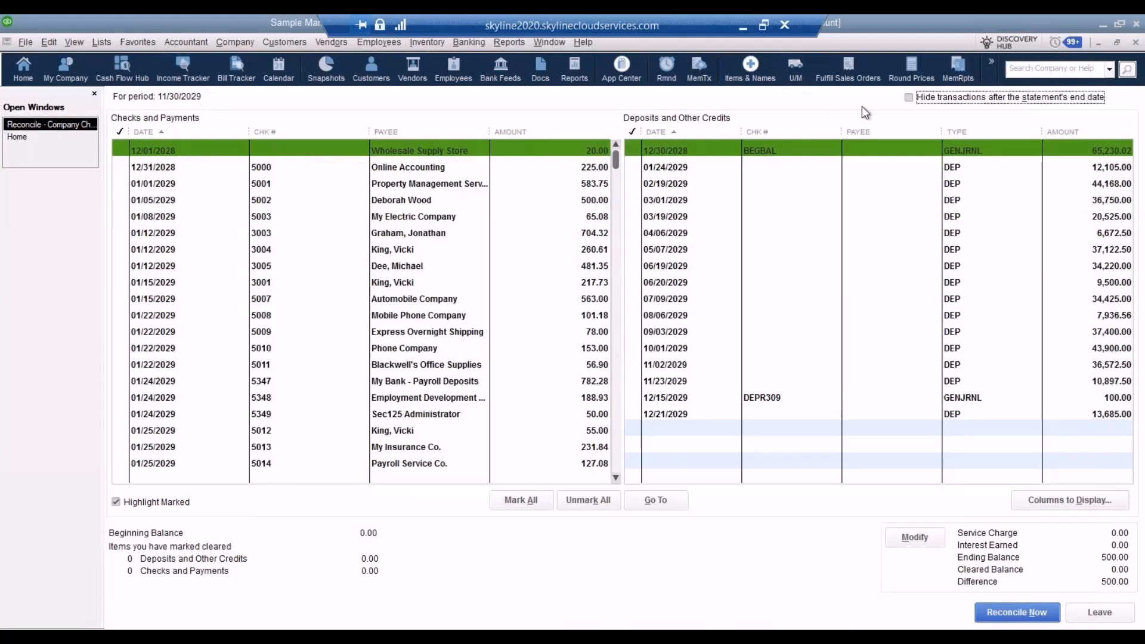
Hide transactions after the statement's end date and mark all listed payments and deposits as cleared
click(908, 97)
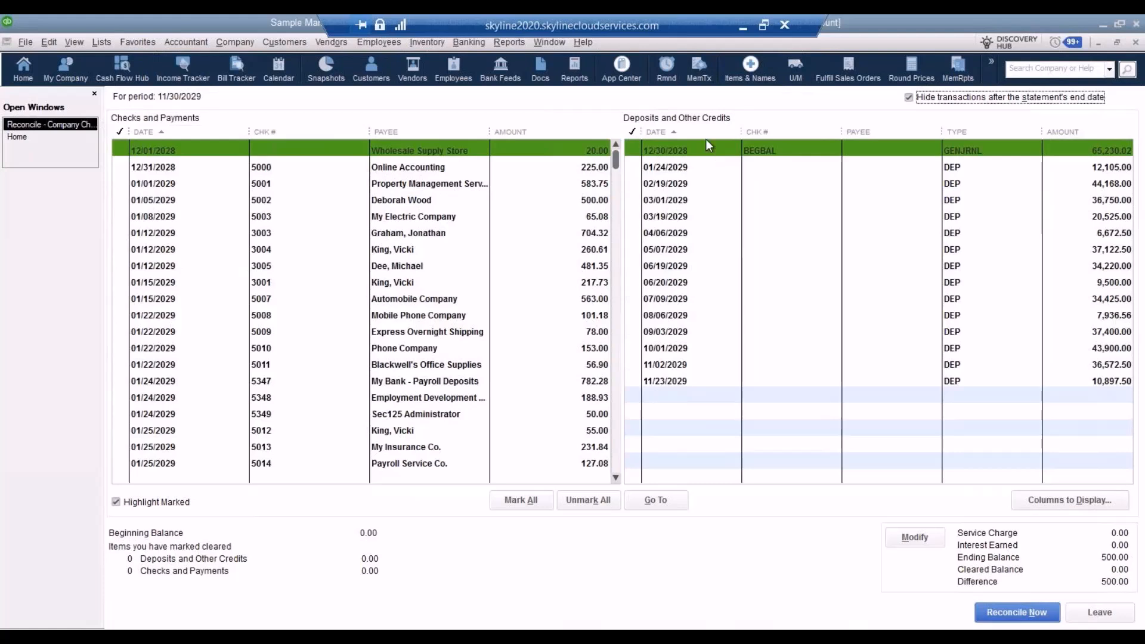
click(471, 152)
click(660, 156)
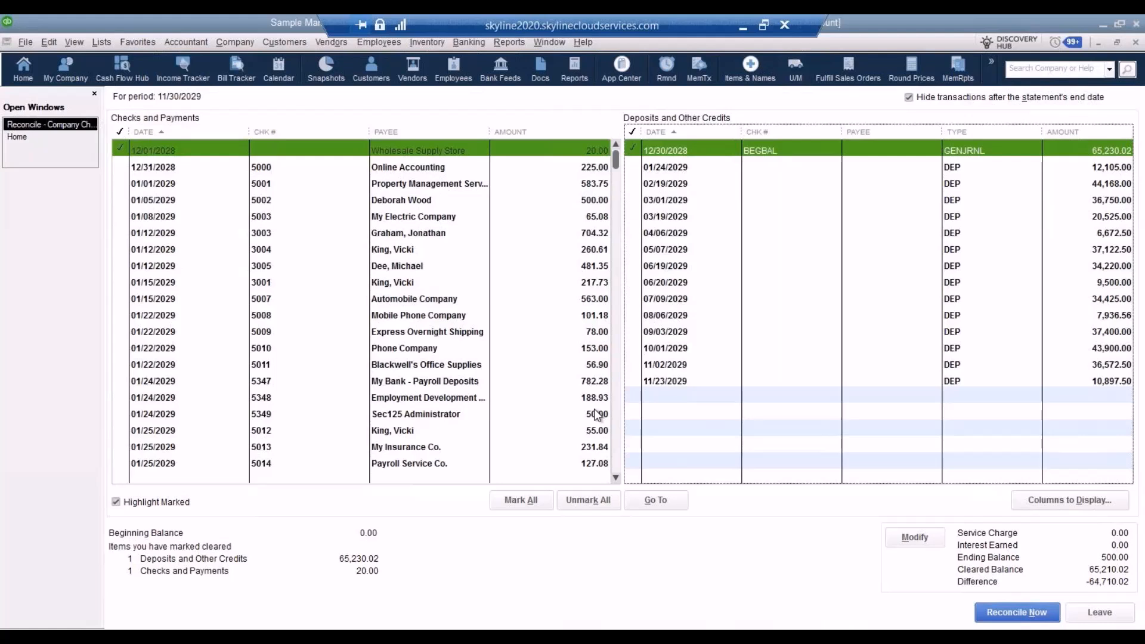
click(508, 500)
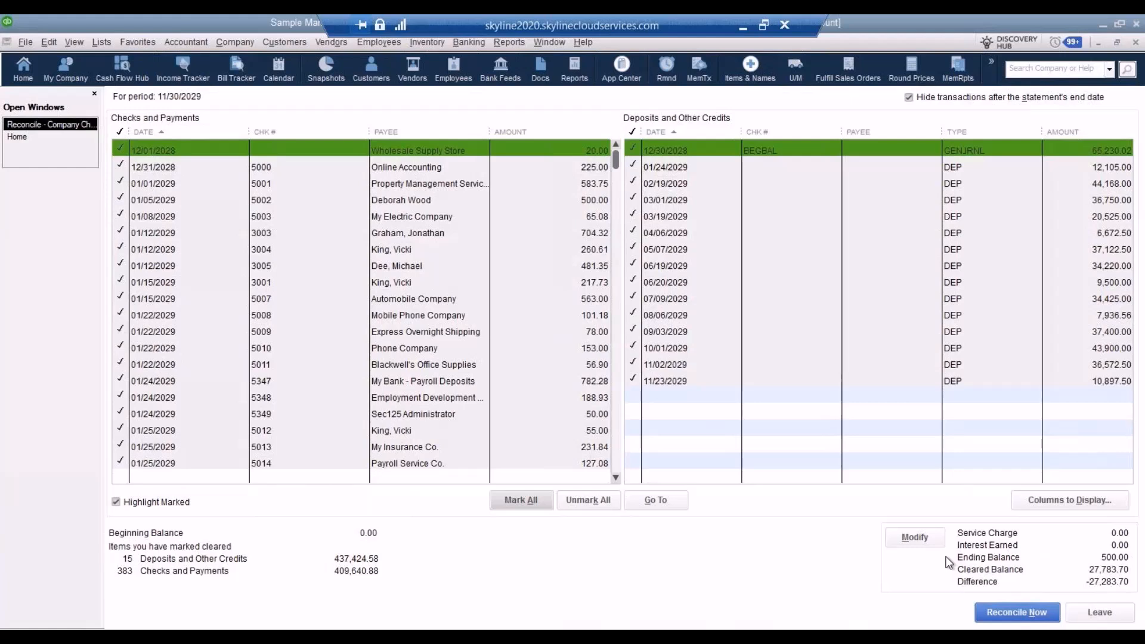
Try to finish the reconciliation, dismiss the adjustment dialog without entering an adjustment, and close the reconciliation window
click(1024, 613)
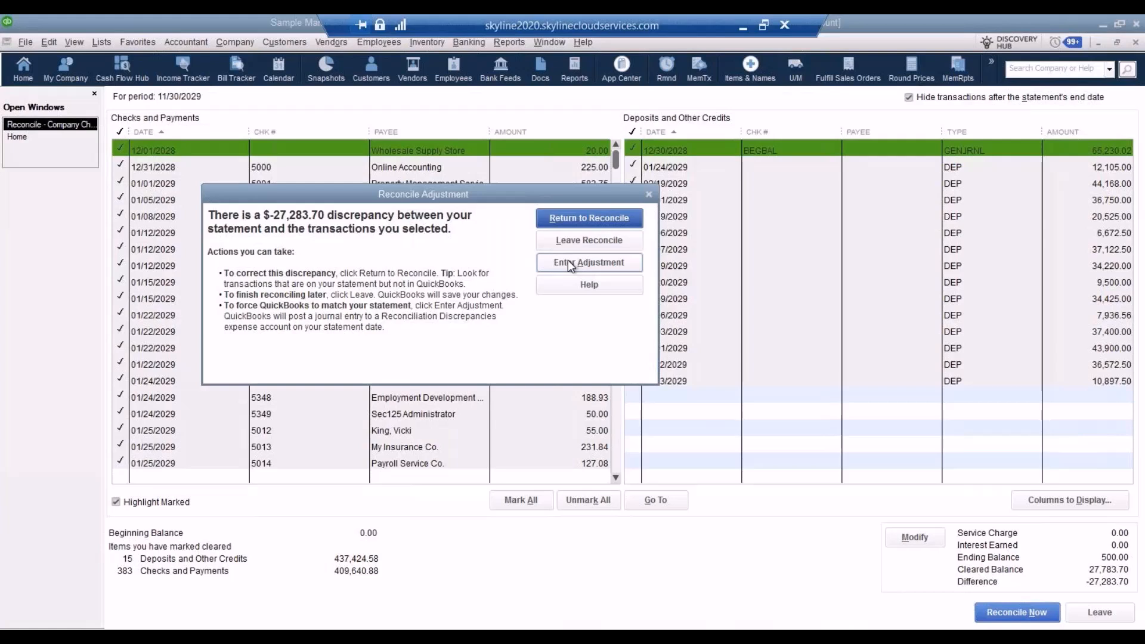
click(648, 194)
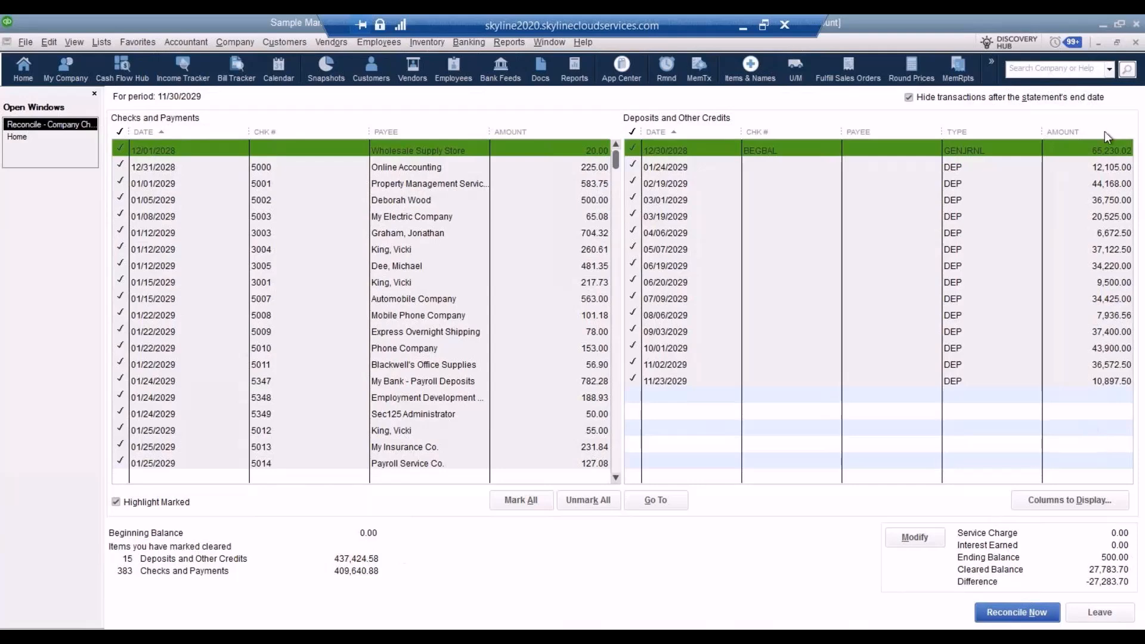
click(1135, 43)
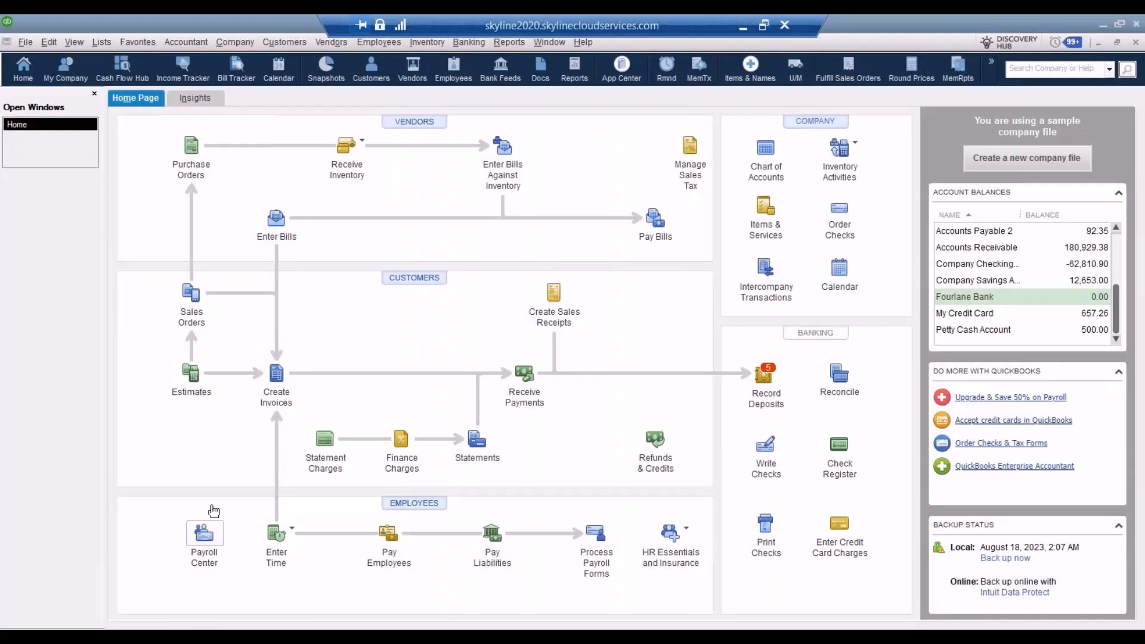
Run the Deposit Detail banking report and set its date range to Last Month
click(509, 42)
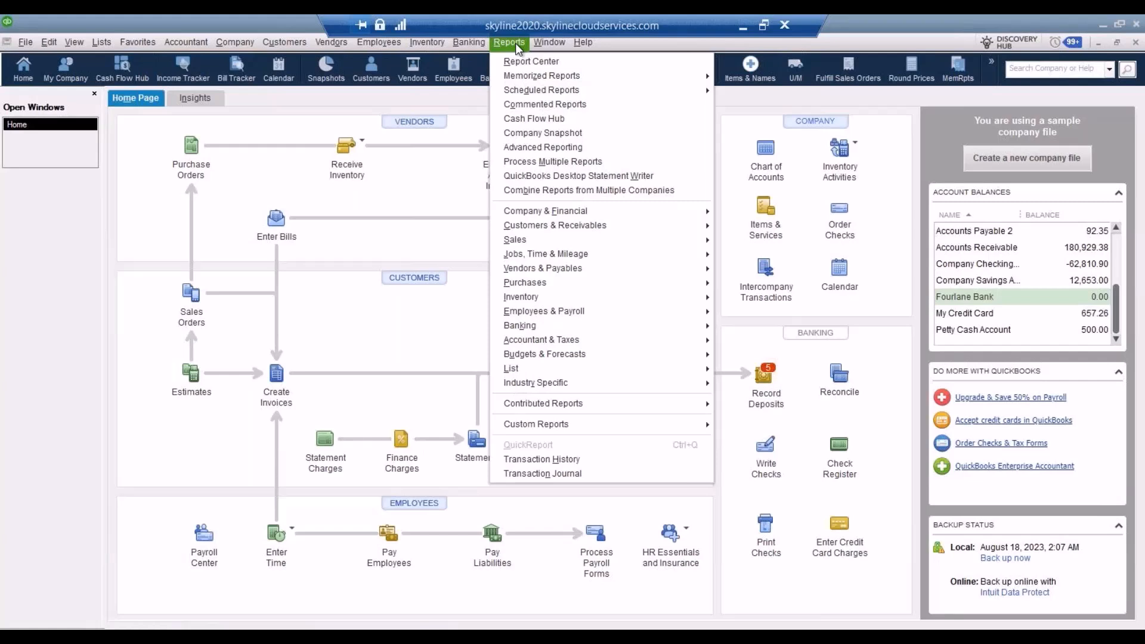
mouse_move(526, 330)
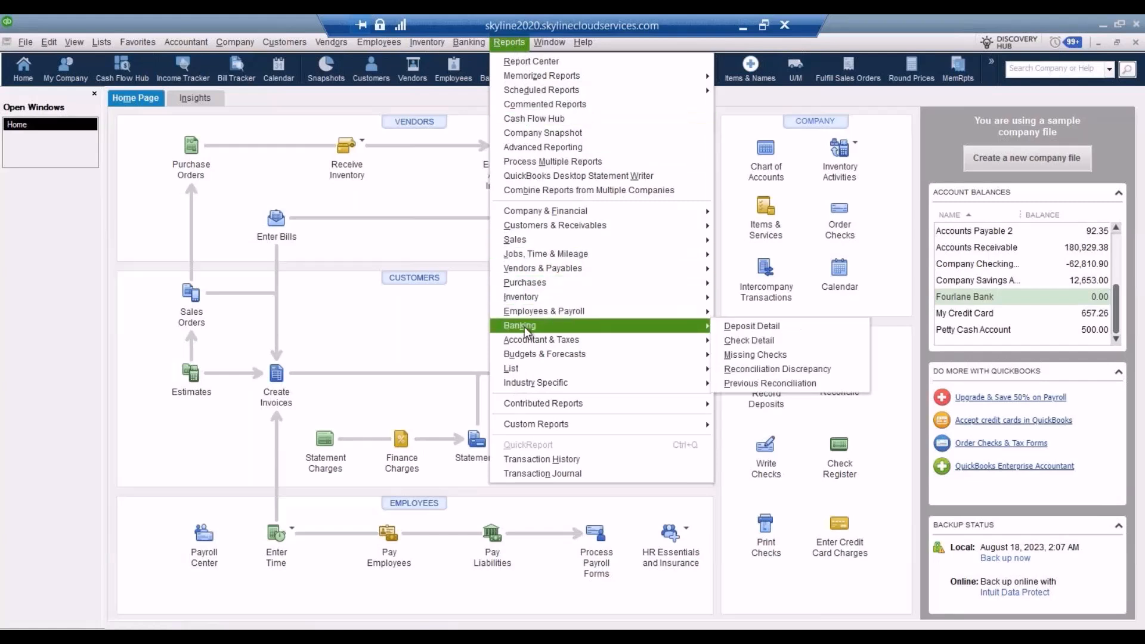
click(772, 327)
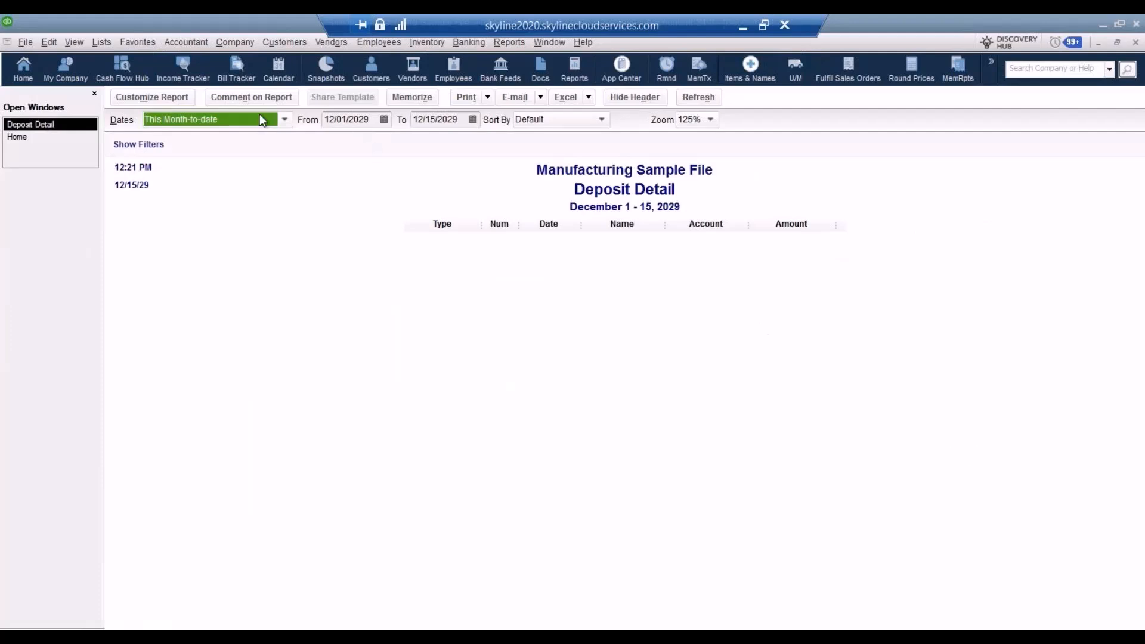
click(285, 120)
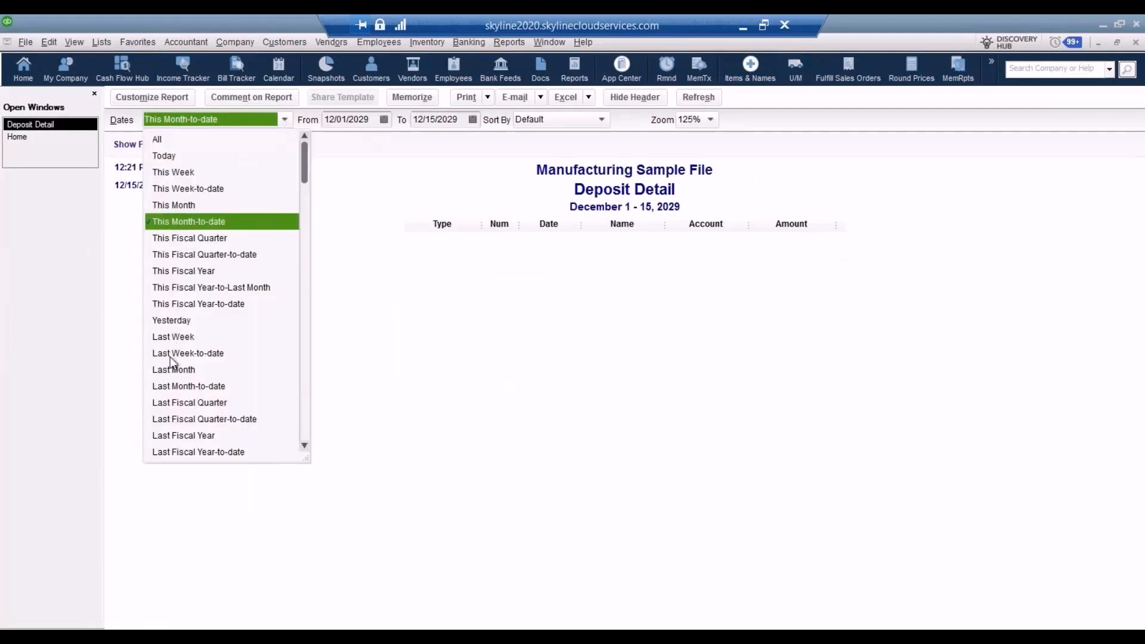
click(164, 371)
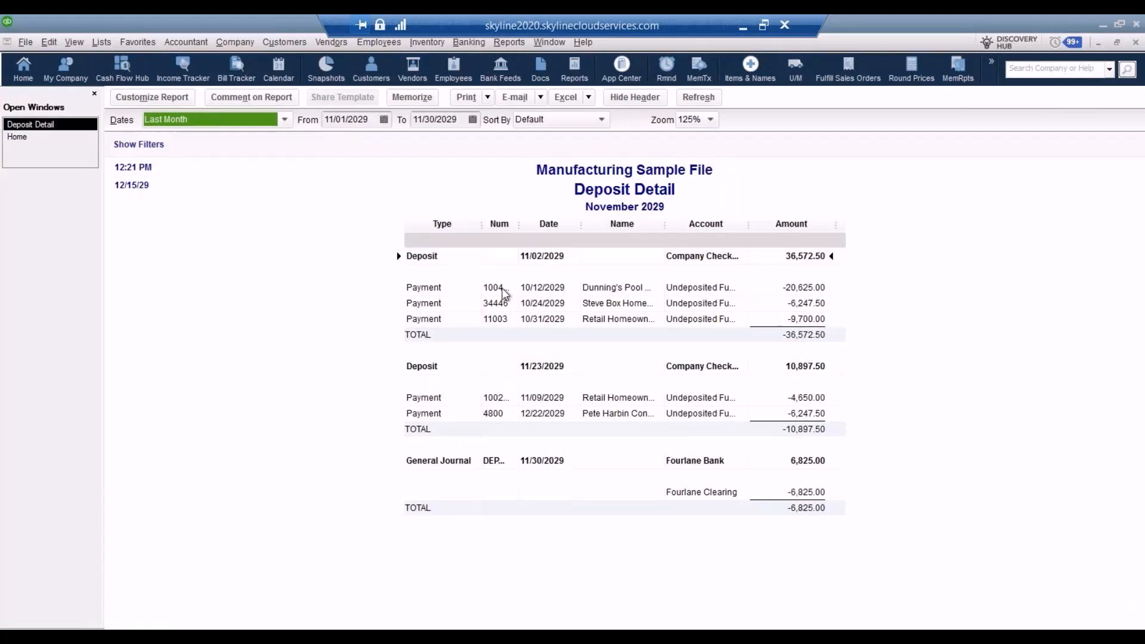
Close the Deposit Detail report and run the Check Detail banking report
click(1135, 43)
click(620, 316)
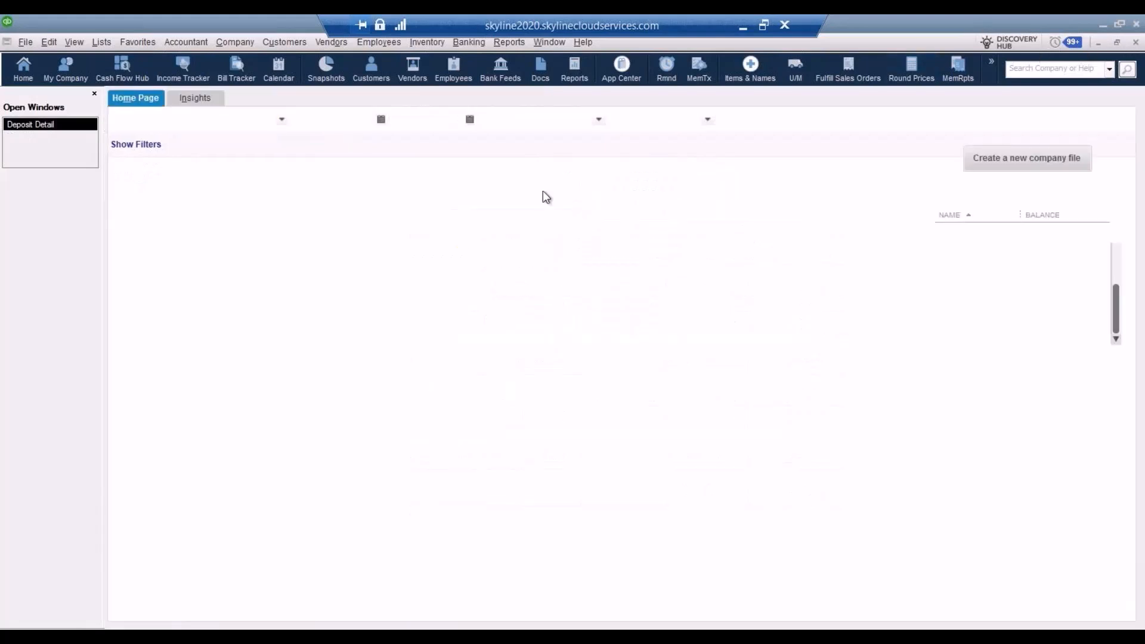
click(506, 41)
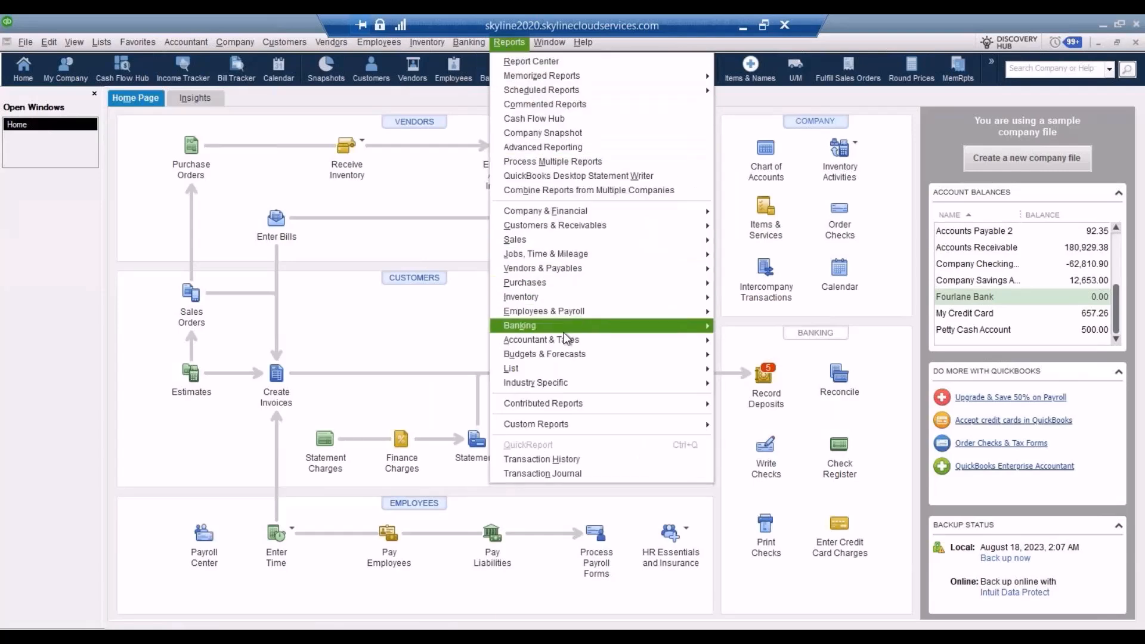
mouse_move(564, 331)
click(767, 341)
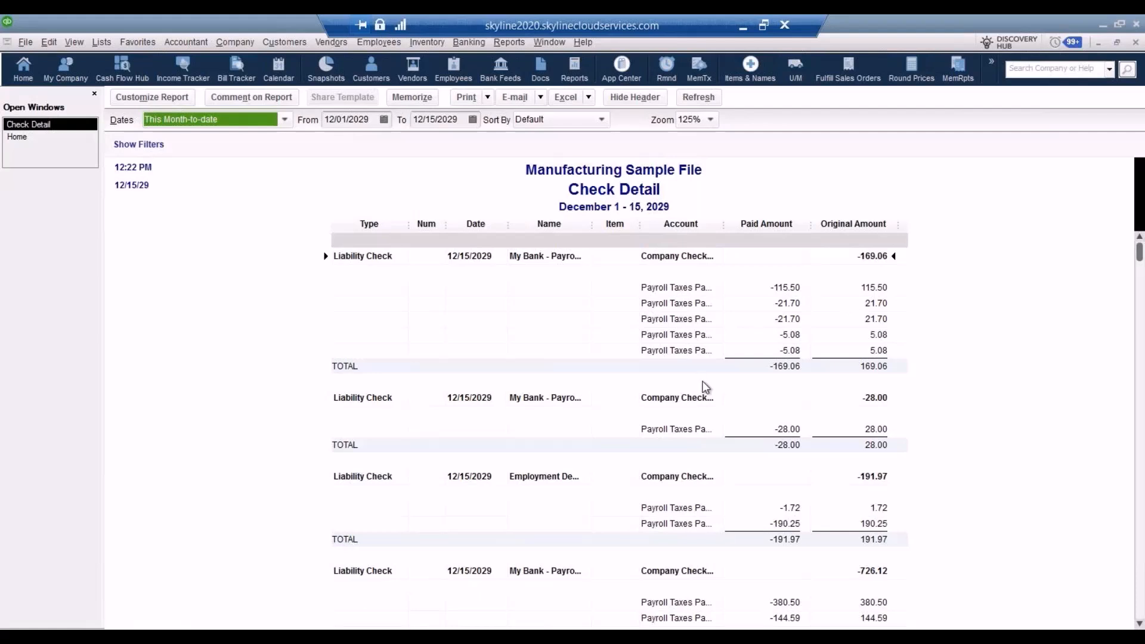
Review the liability checks, bill payments and regular checks in the Check Detail report and close it
scroll(704, 325, down, 3)
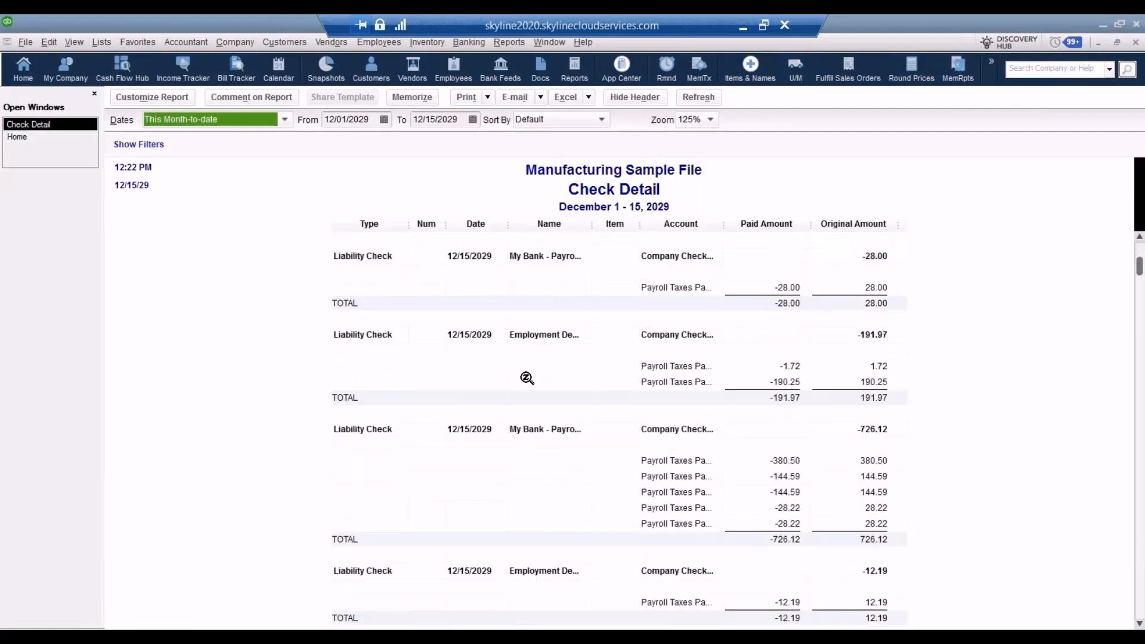
scroll(585, 371, down, 1)
scroll(575, 361, down, 3)
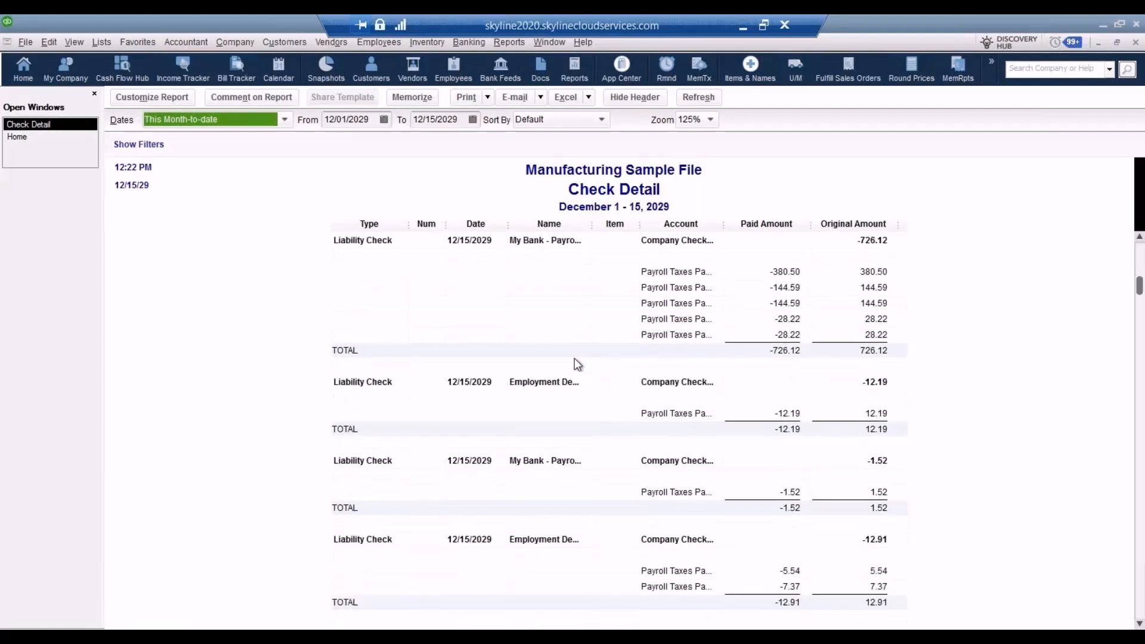
scroll(574, 358, down, 2)
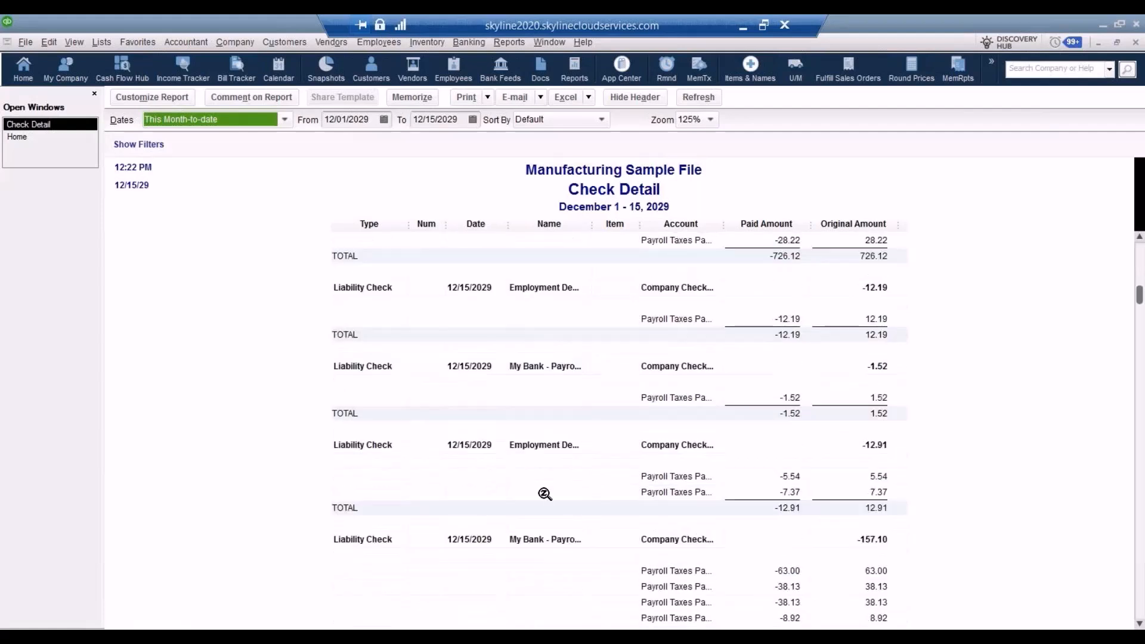
scroll(546, 490, down, 7)
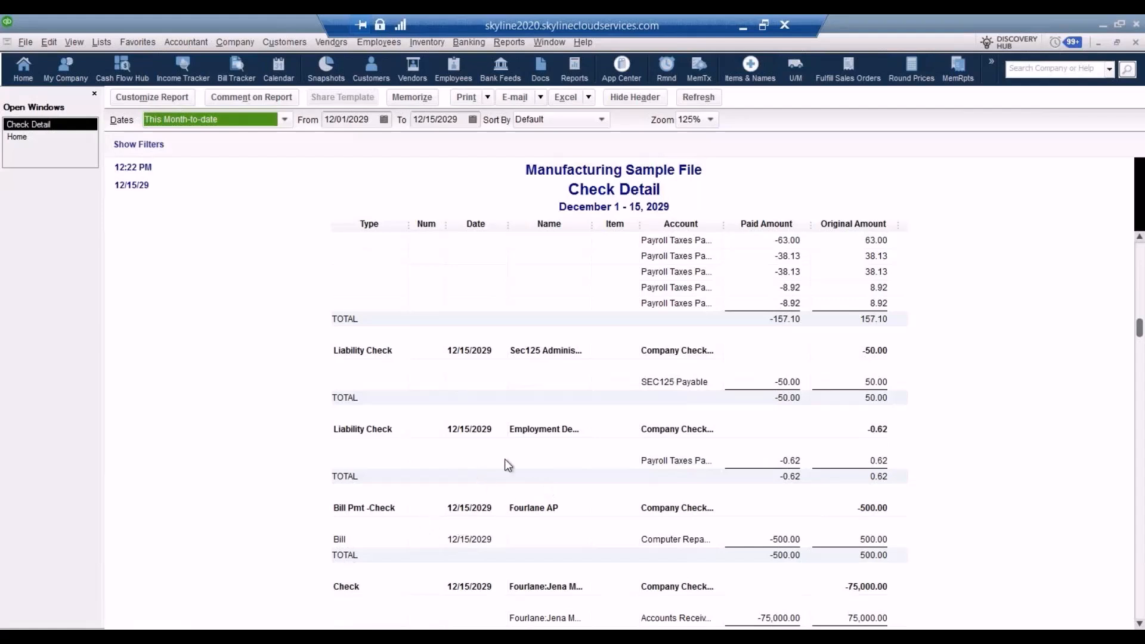
scroll(542, 539, down, 3)
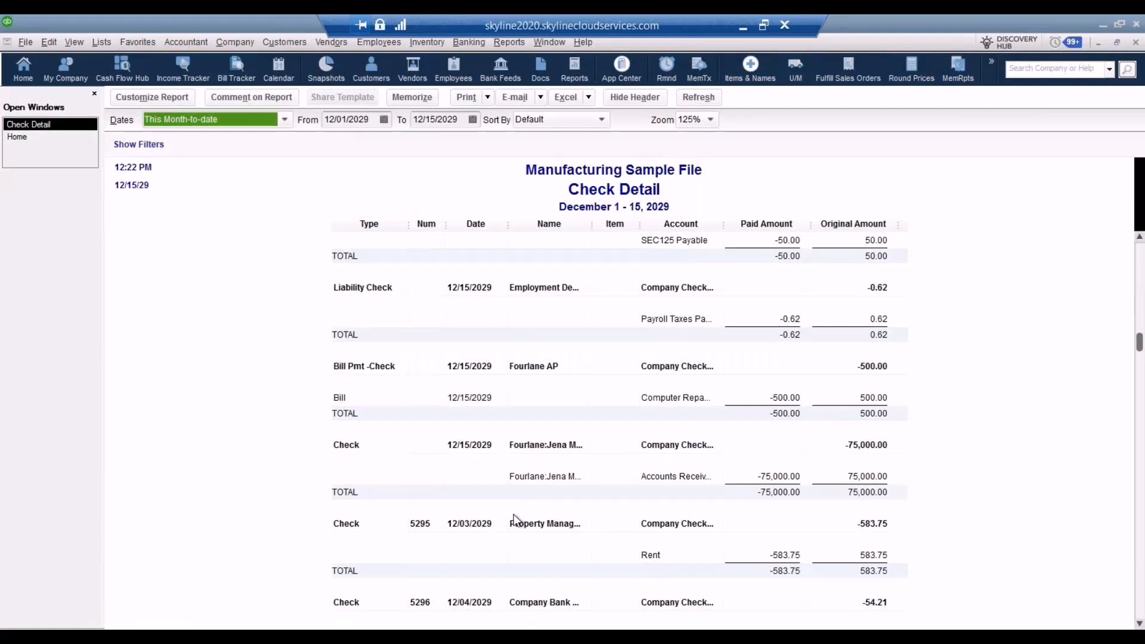
click(1134, 44)
Run the Missing Checks banking report for the Fourlane Bank account and close it after review
click(511, 43)
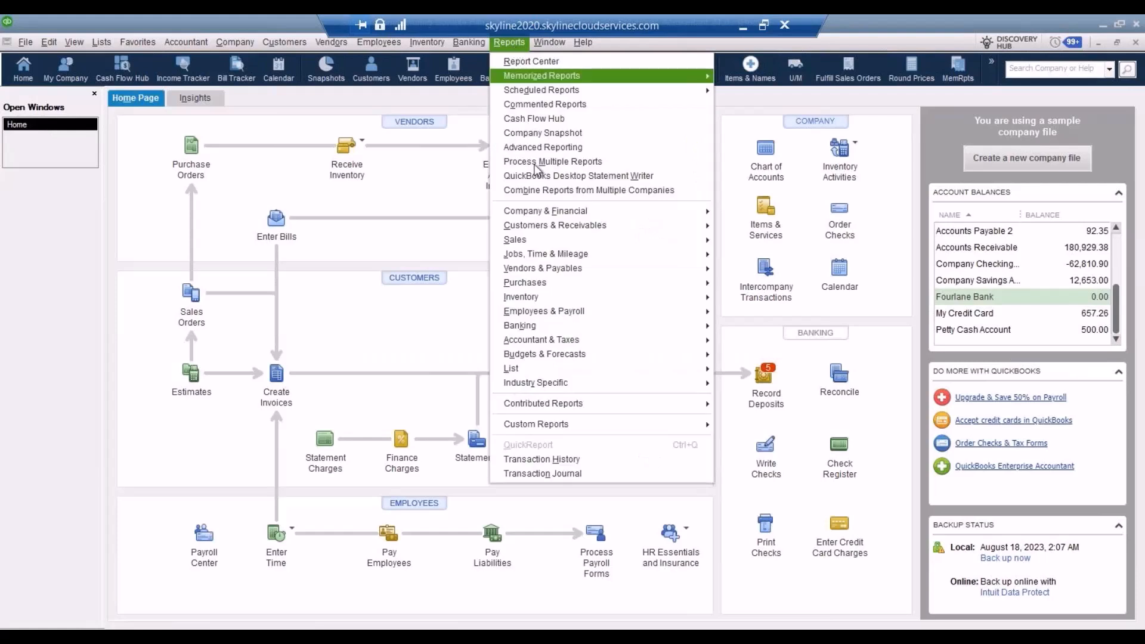
mouse_move(551, 325)
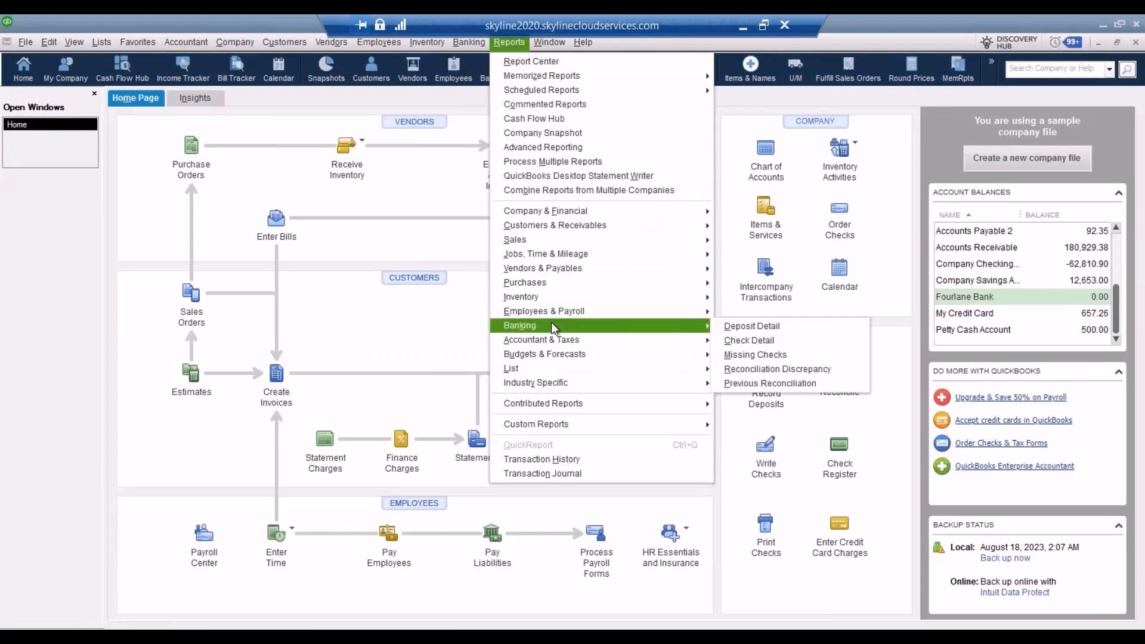
click(749, 354)
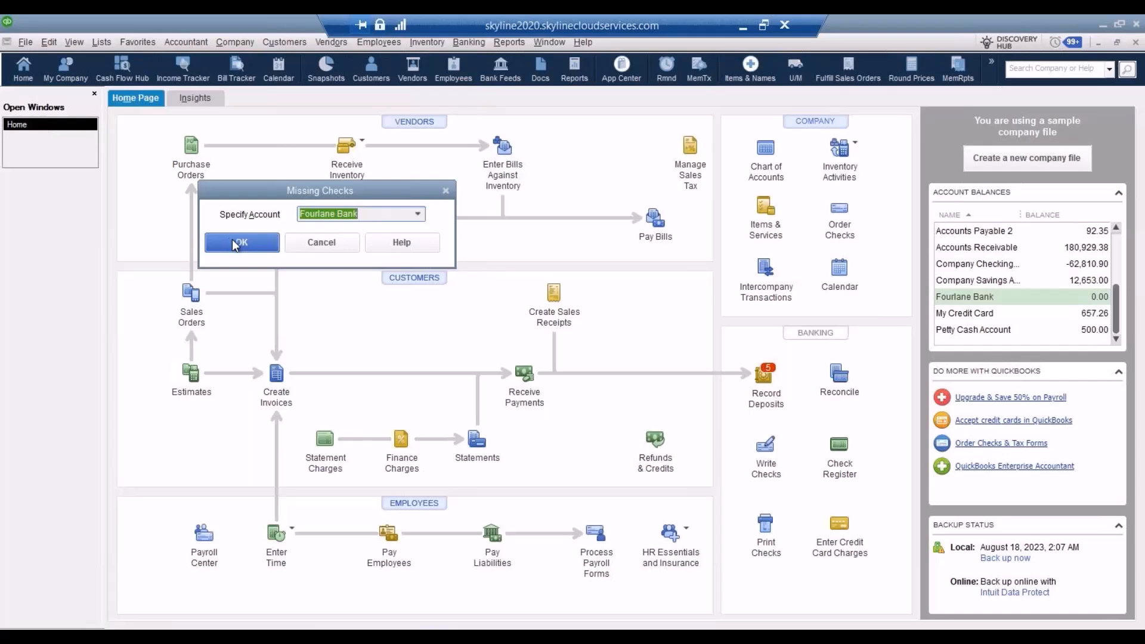
click(229, 242)
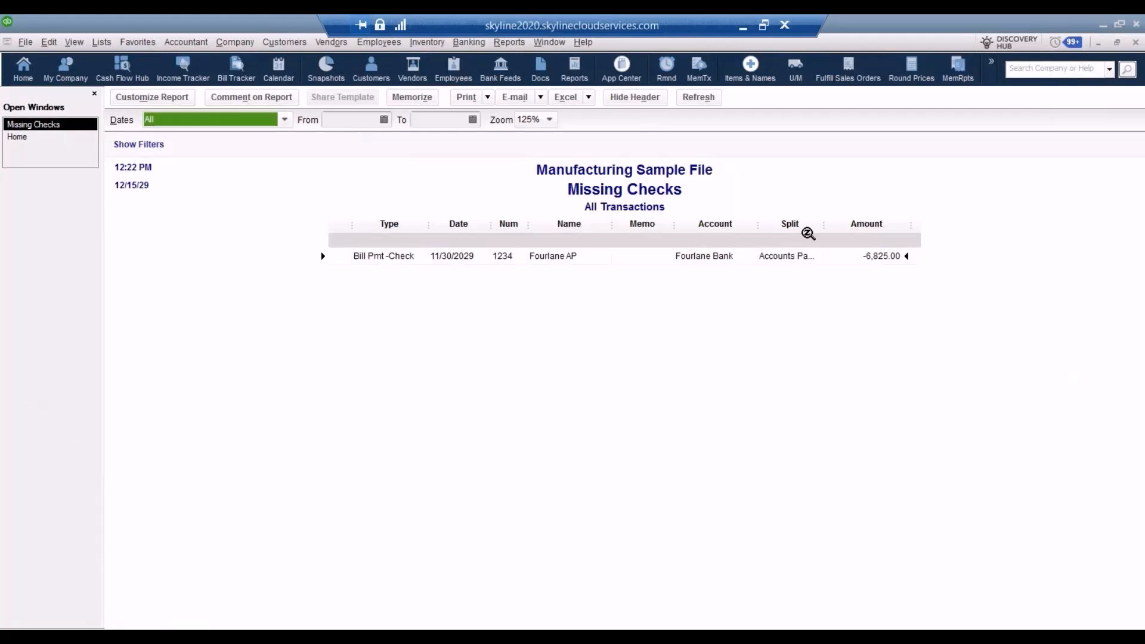
click(1136, 43)
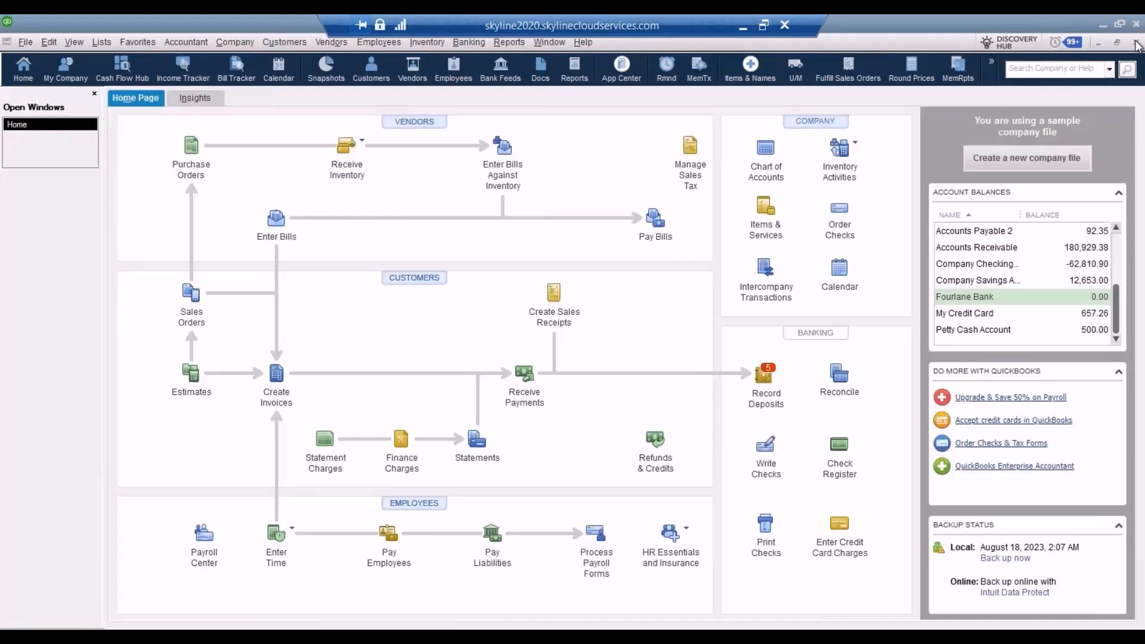
Run the Reconciliation Discrepancy banking report for the Fourlane Bank account and close it after review
click(510, 43)
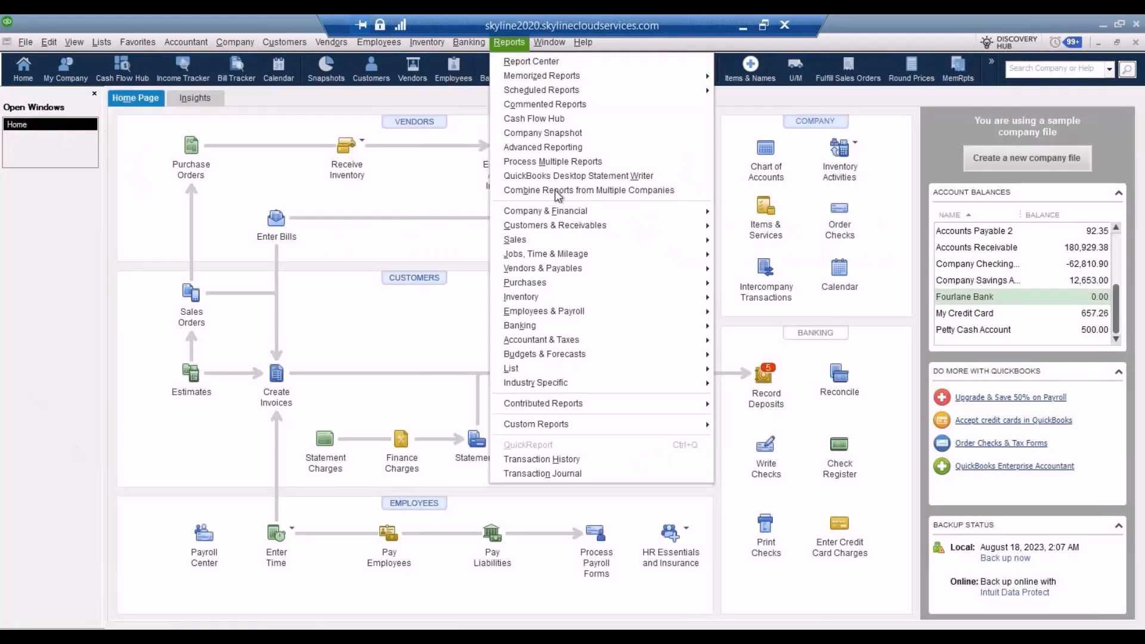
mouse_move(554, 327)
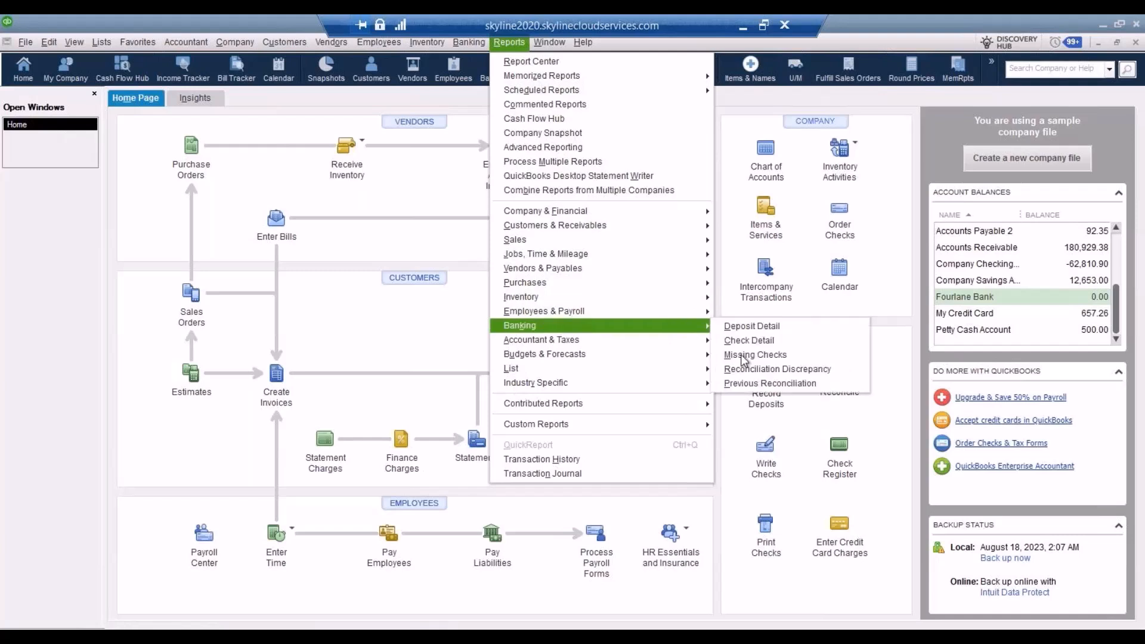
click(784, 368)
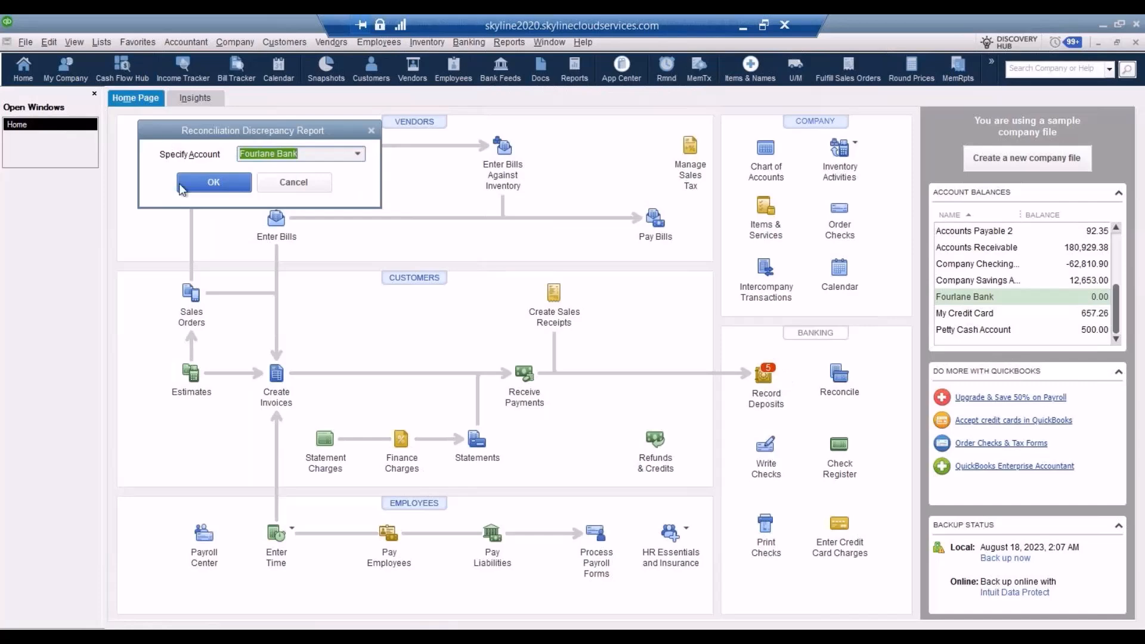
click(214, 183)
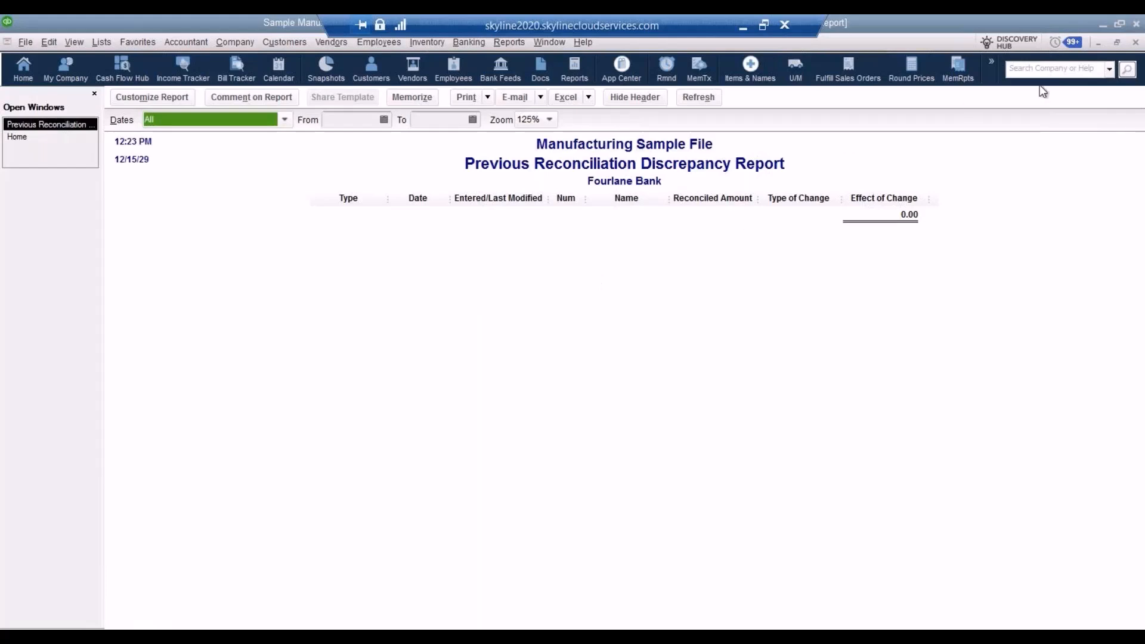
click(1136, 43)
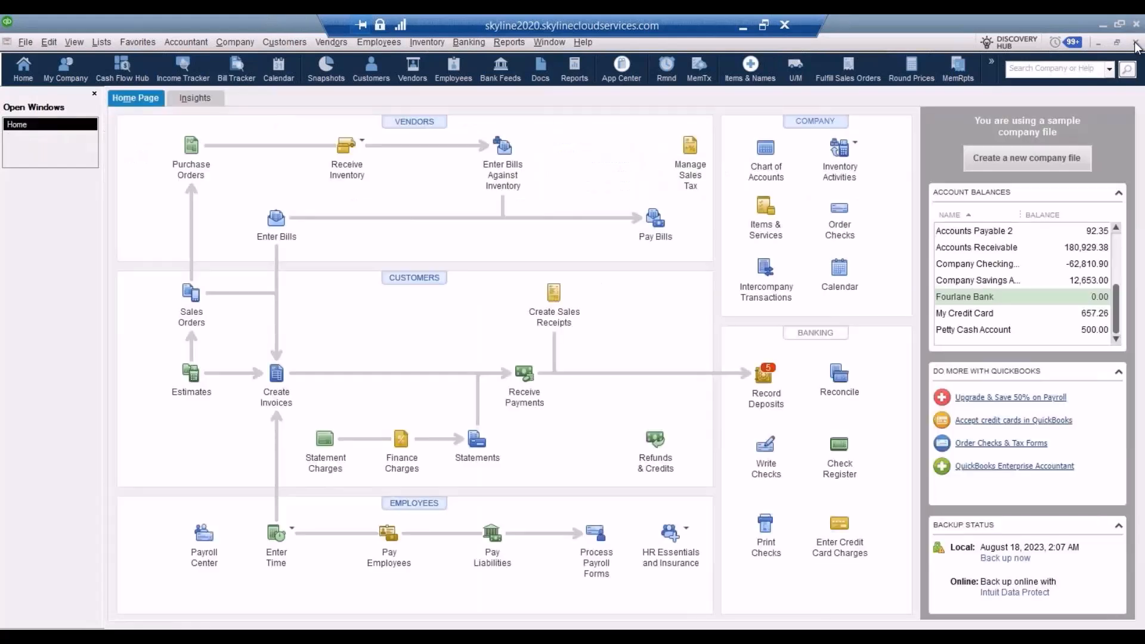
Check the Previous Reconciliation report options for the Company Savings Account and close the selection dialog without displaying a report
click(501, 46)
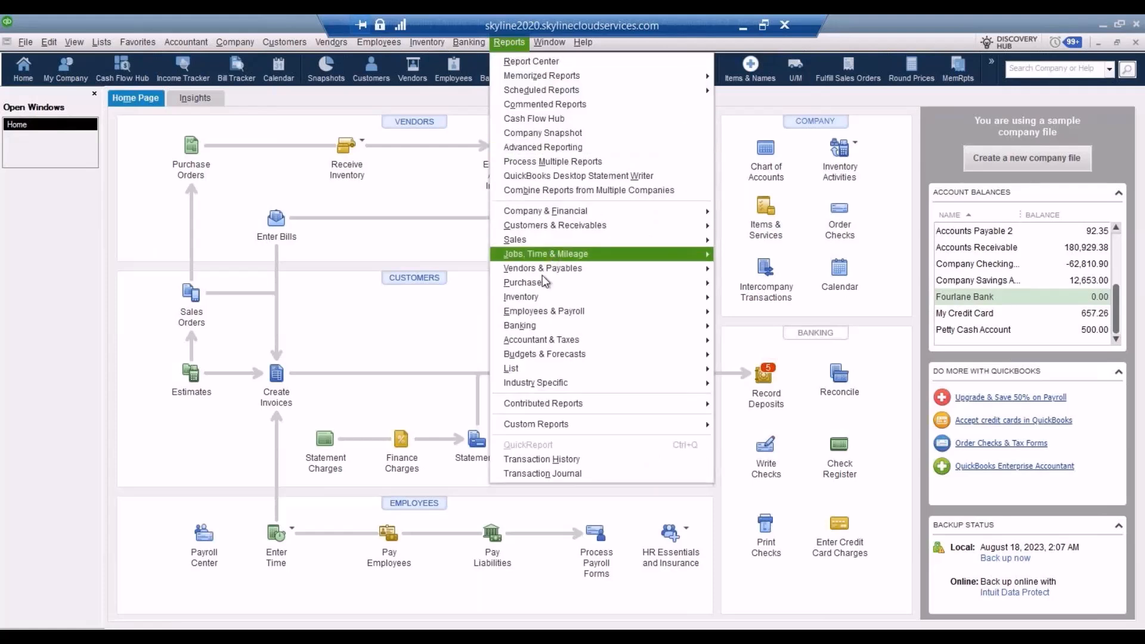
mouse_move(540, 322)
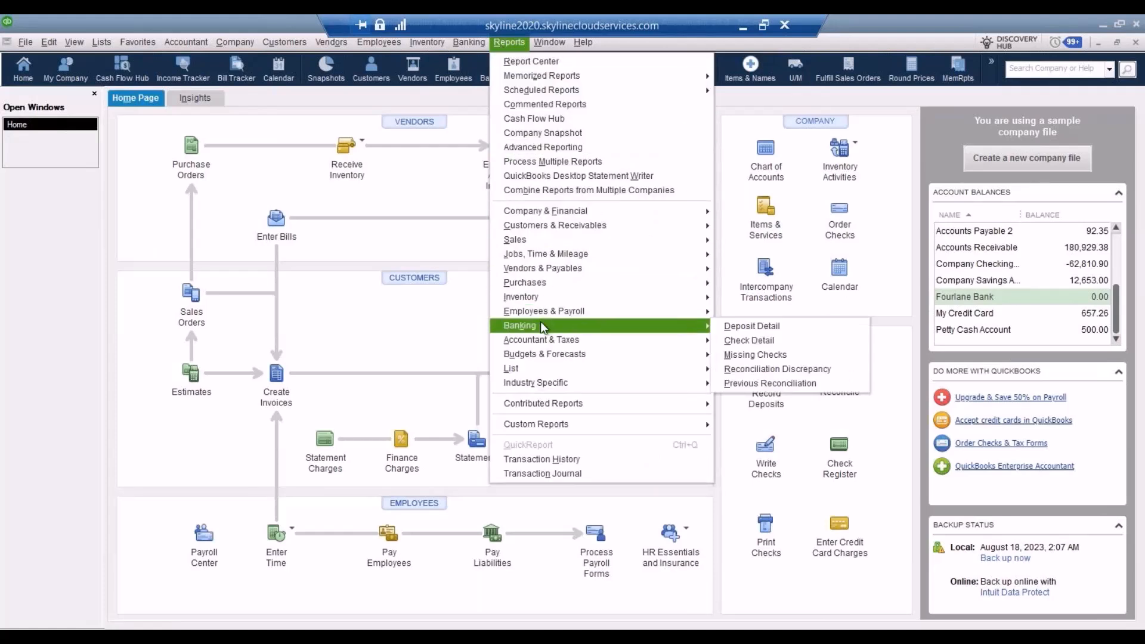
click(821, 388)
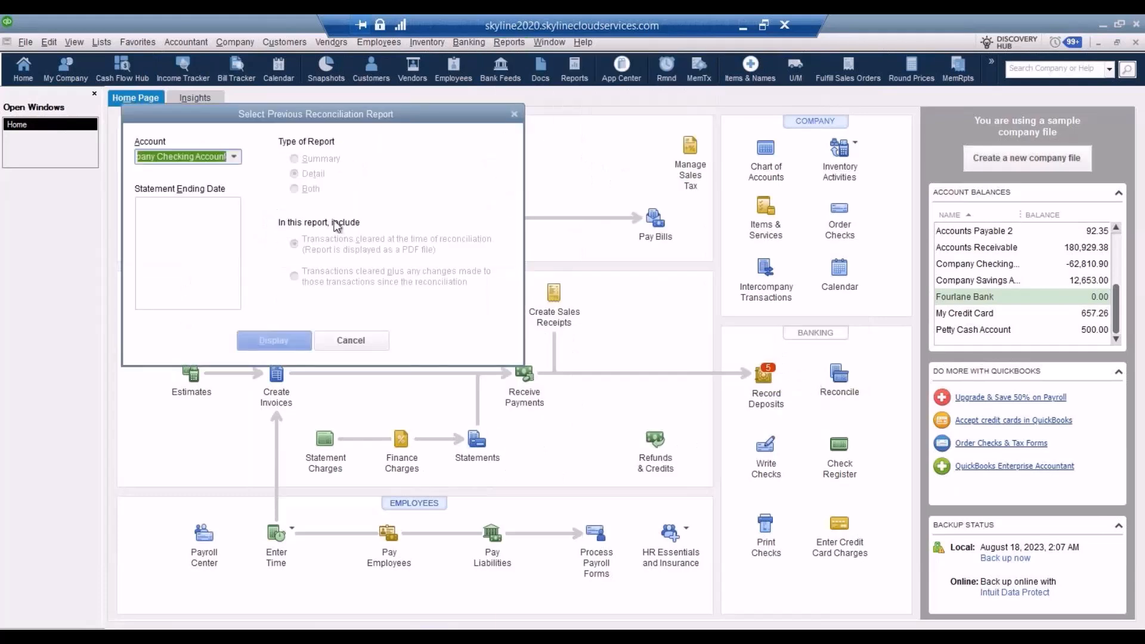
click(235, 157)
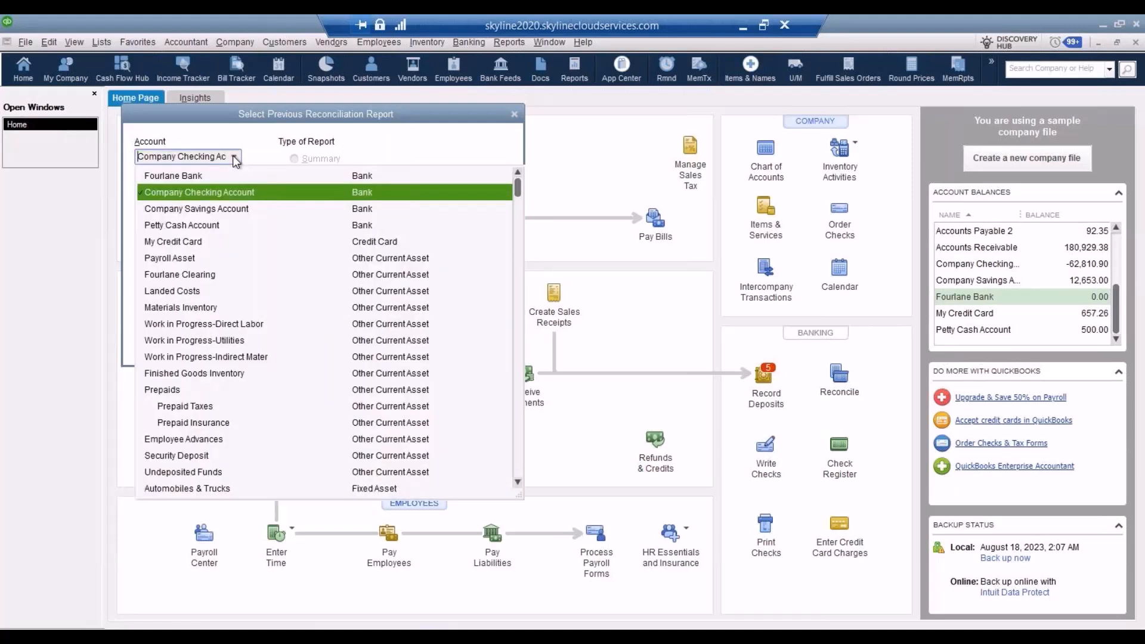
click(187, 210)
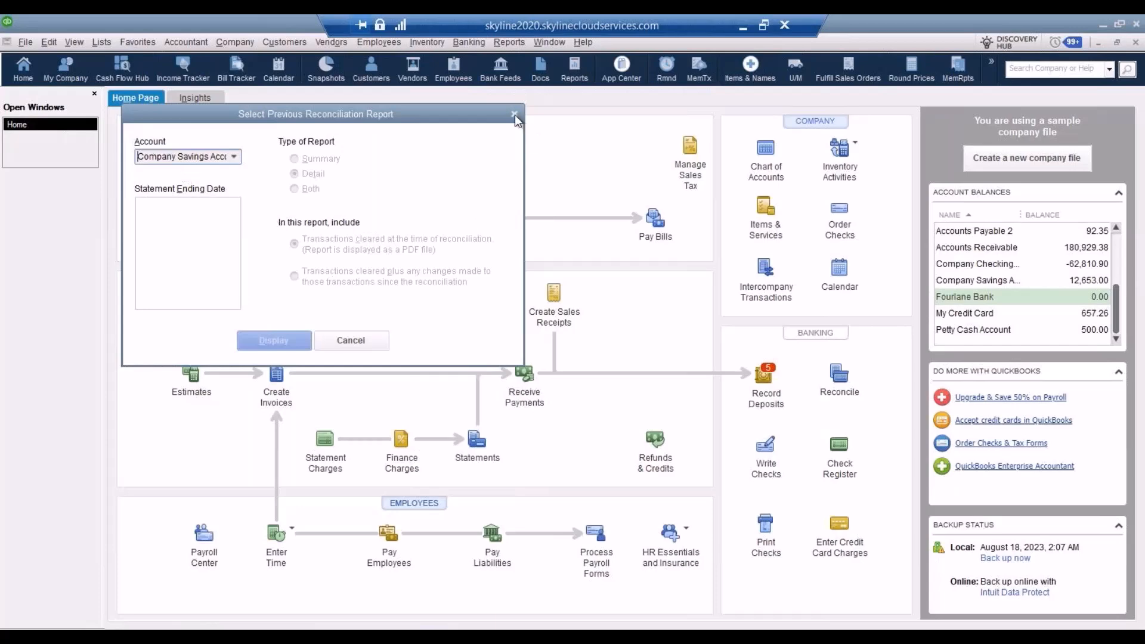
click(514, 114)
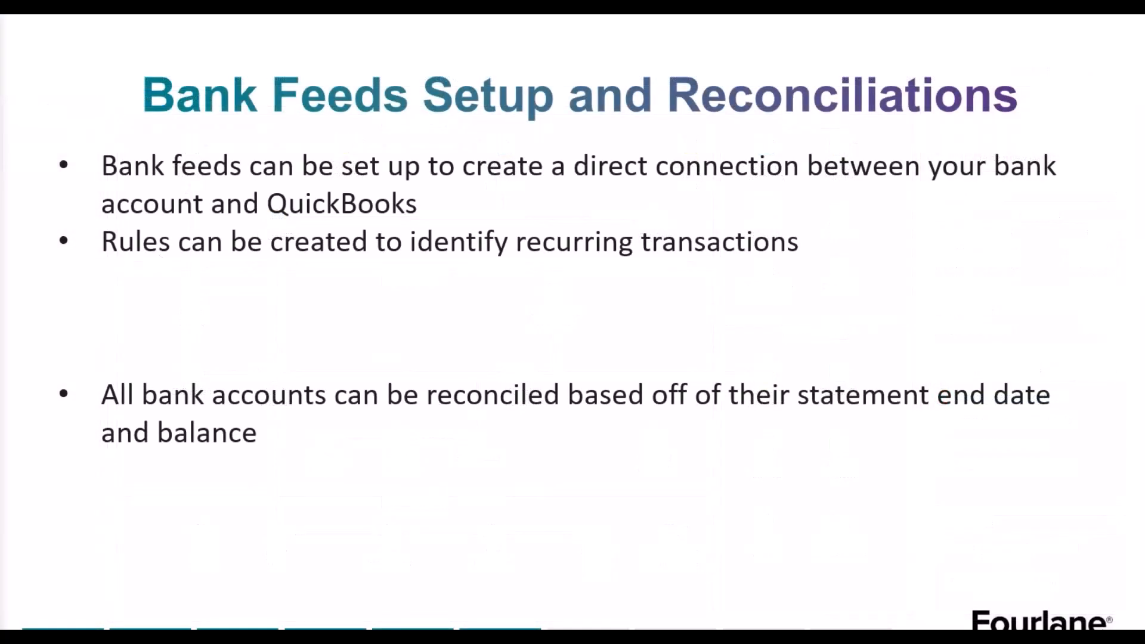